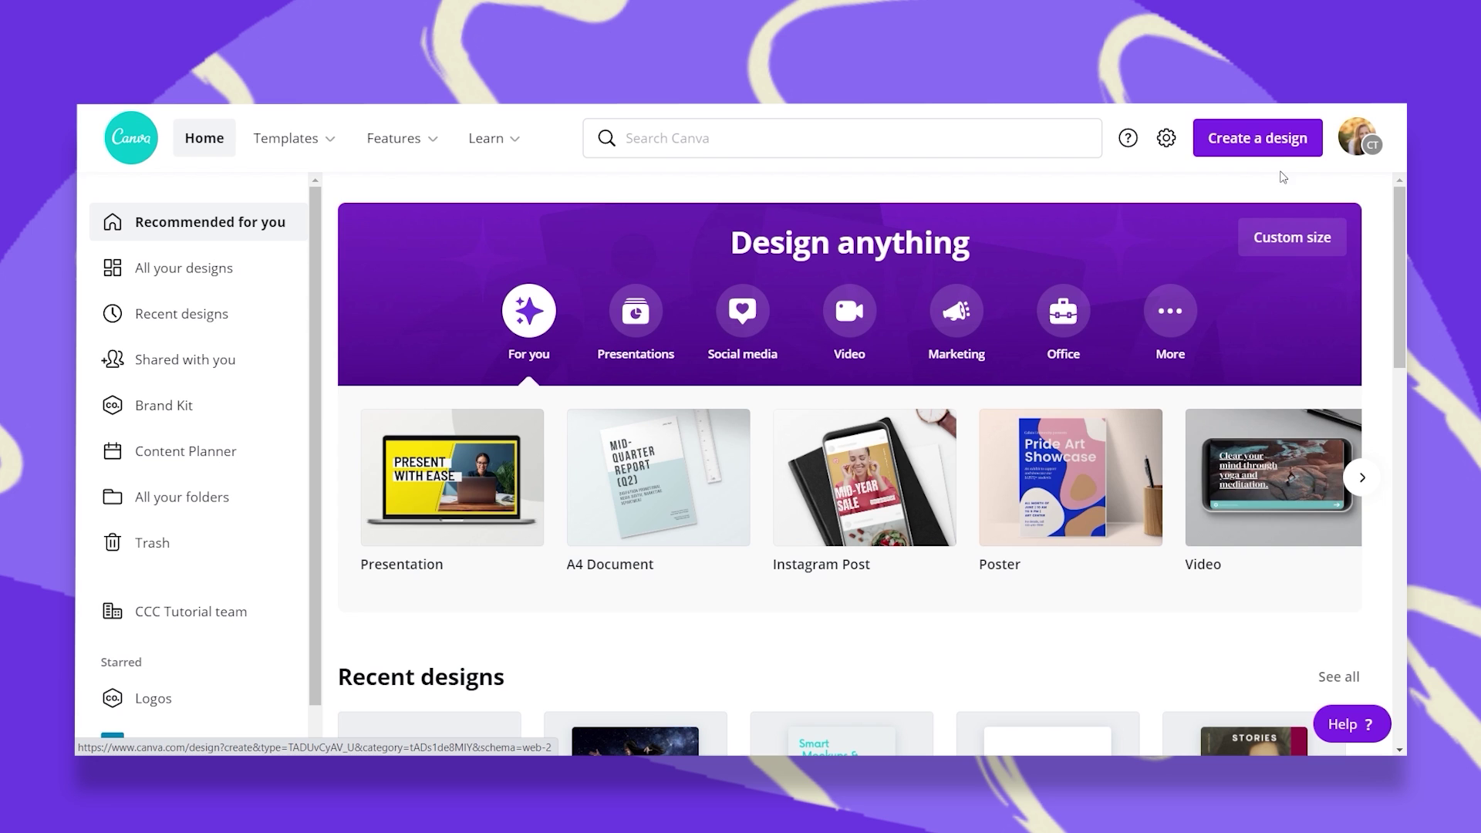
# Create a new custom-size design of 600 × 200 px.
pyautogui.click(1272, 147)
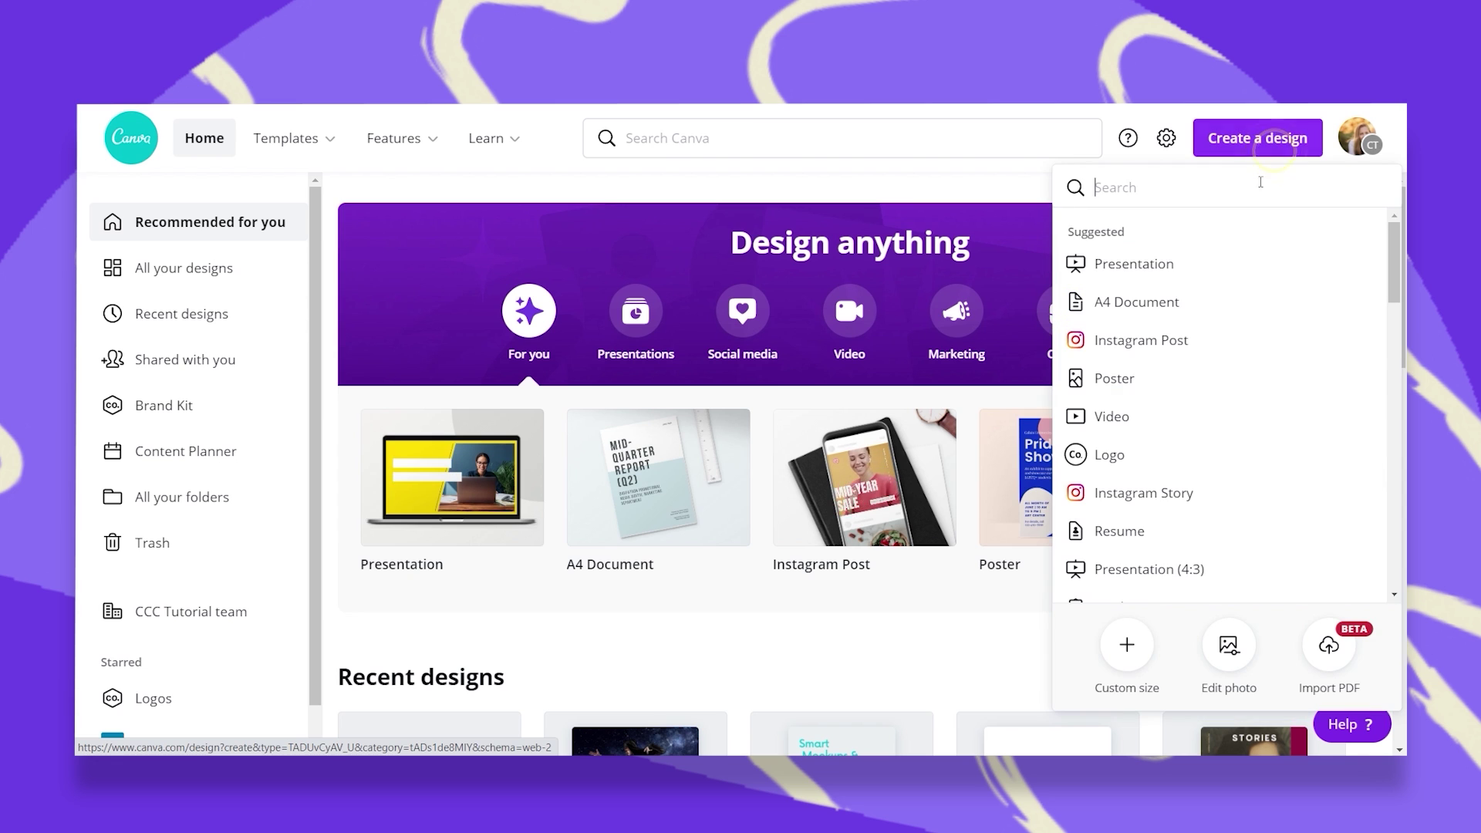
pyautogui.click(1125, 648)
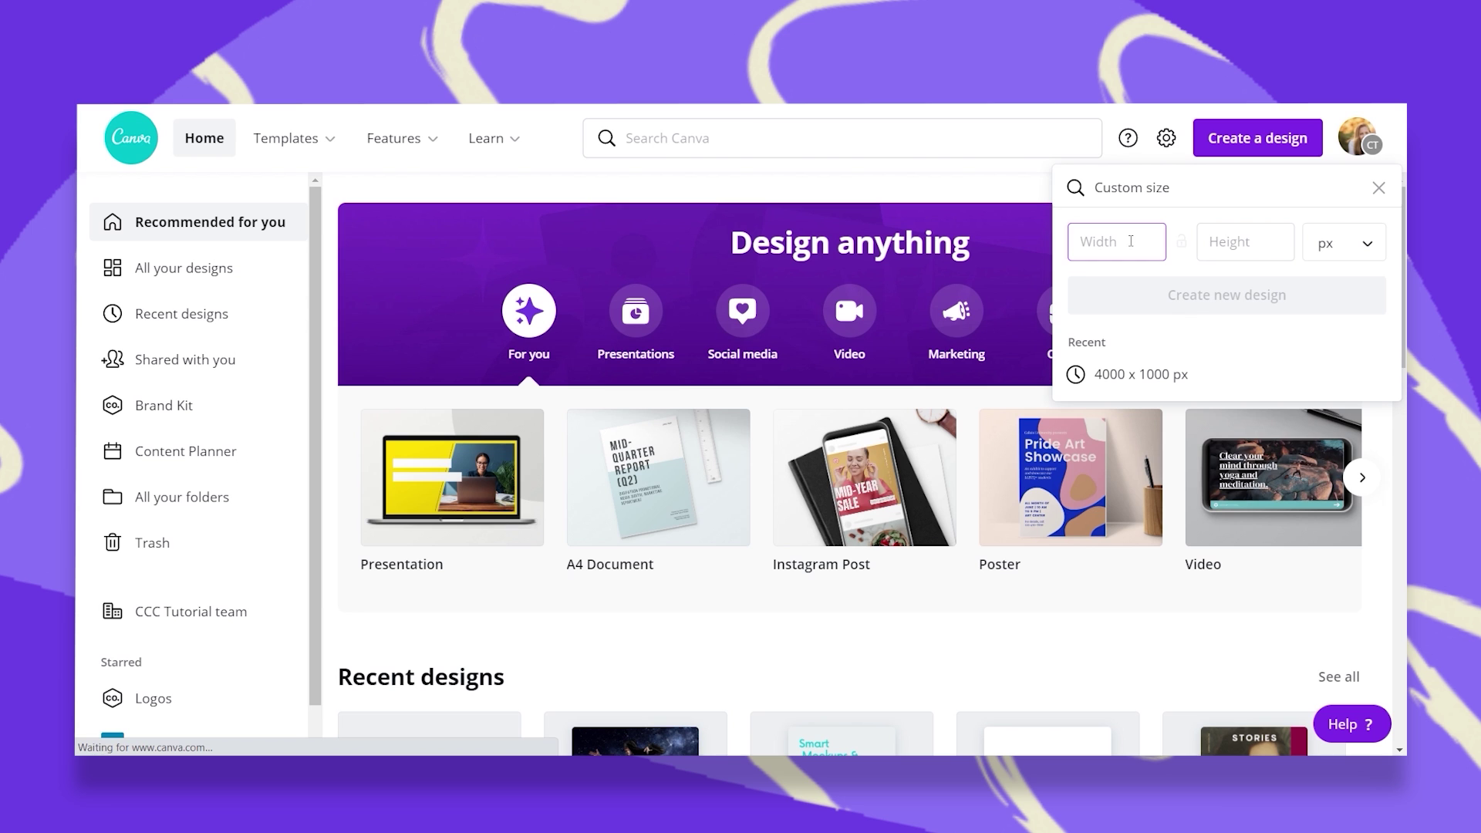
pyautogui.write('600')
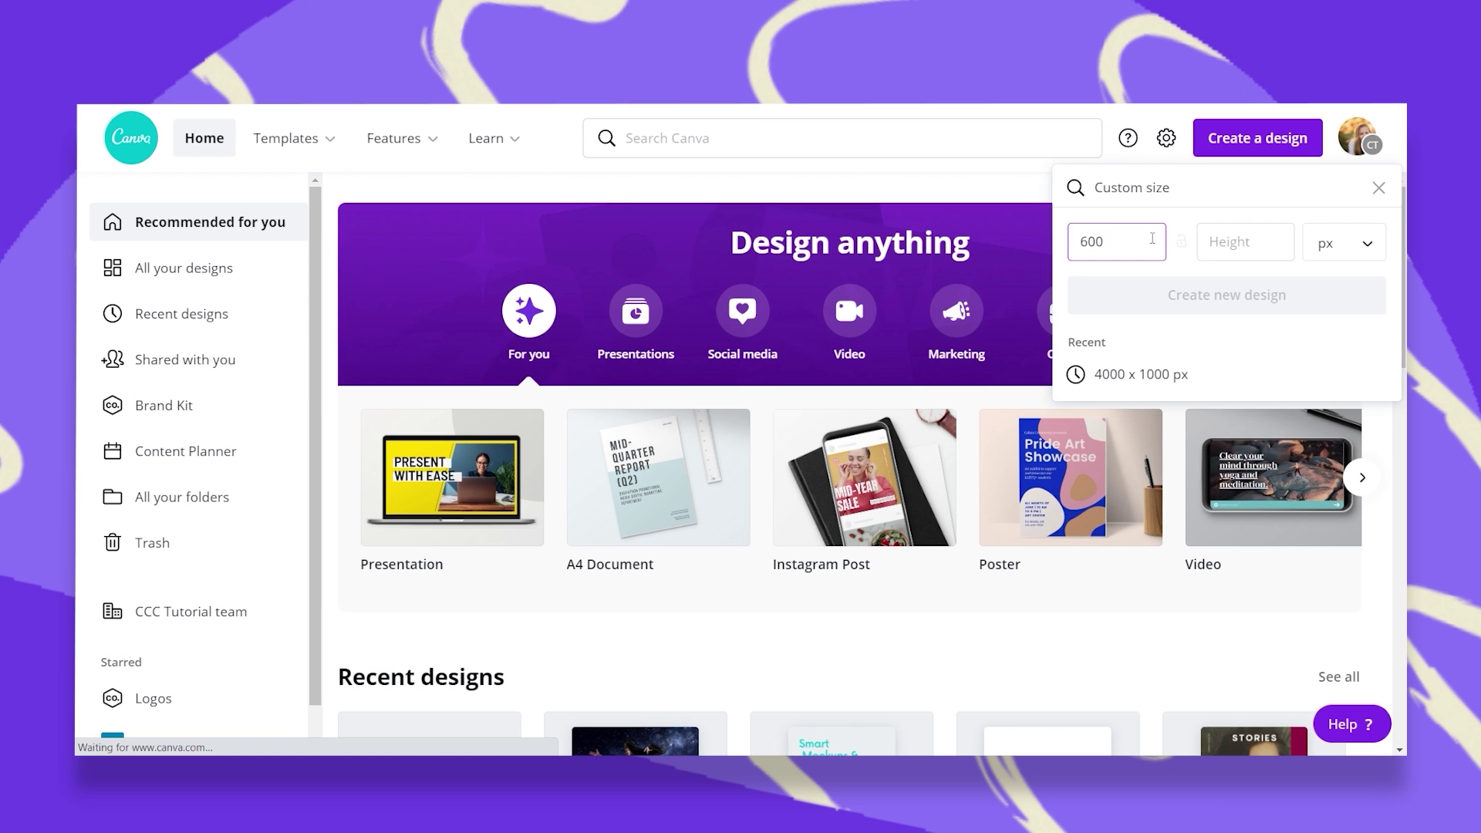
pyautogui.click(1204, 240)
pyautogui.write('200')
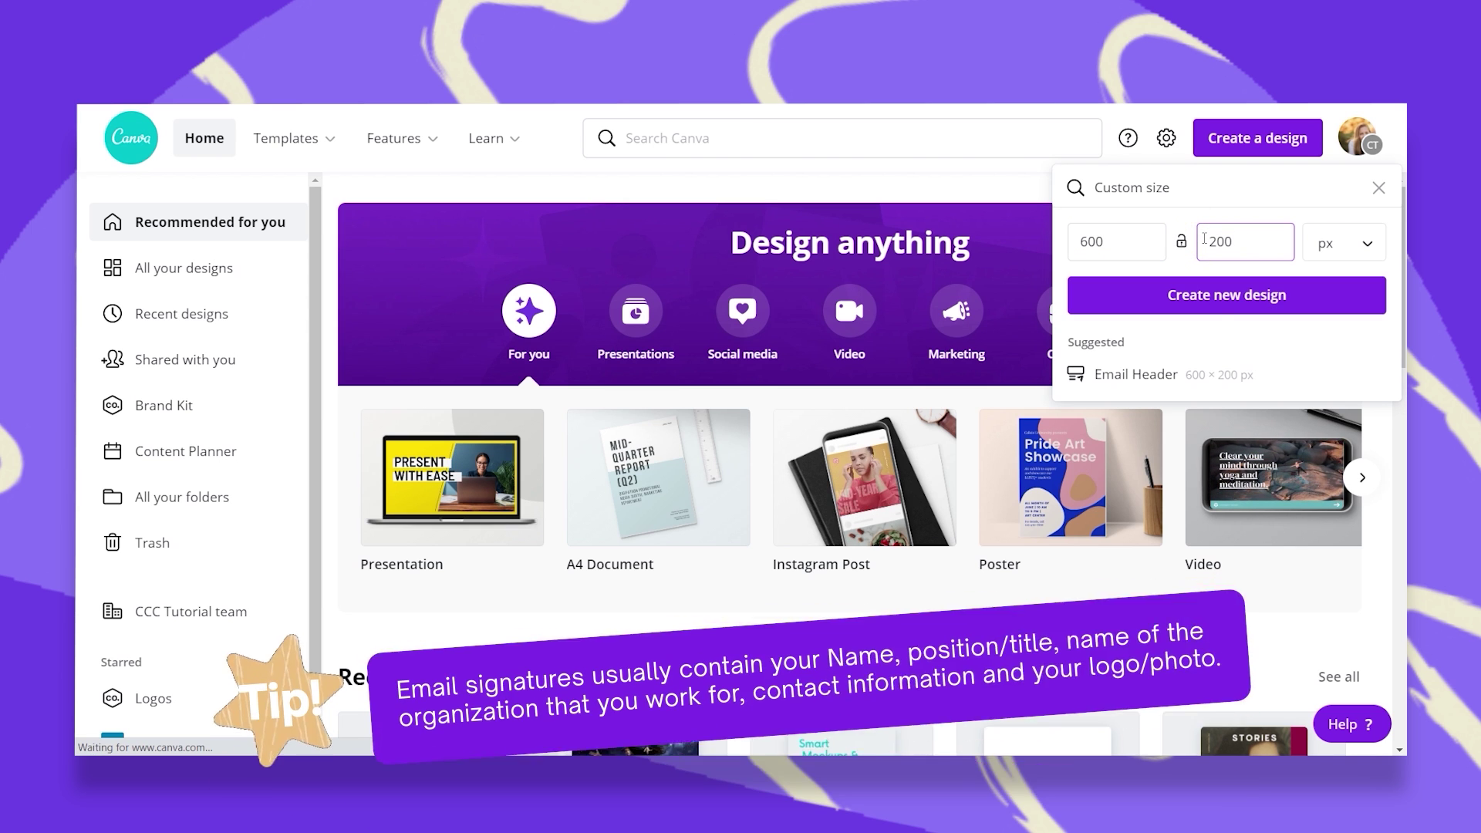
pyautogui.click(1215, 301)
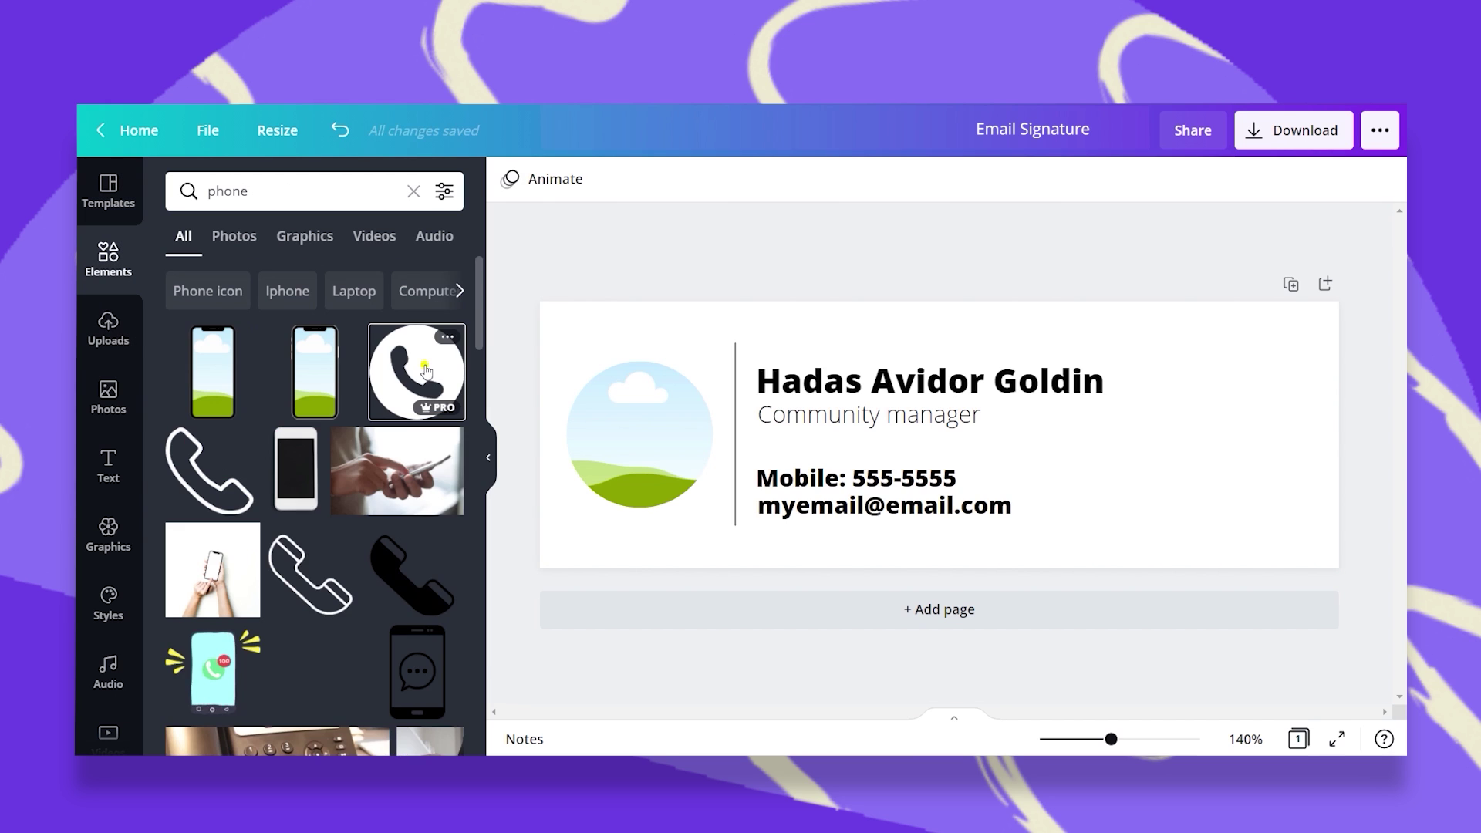
# Add a small phone icon and line it up beside the mobile number.
pyautogui.moveTo(416, 372); pyautogui.dragTo(940, 436)
pyautogui.moveTo(992, 381); pyautogui.dragTo(1032, 488)
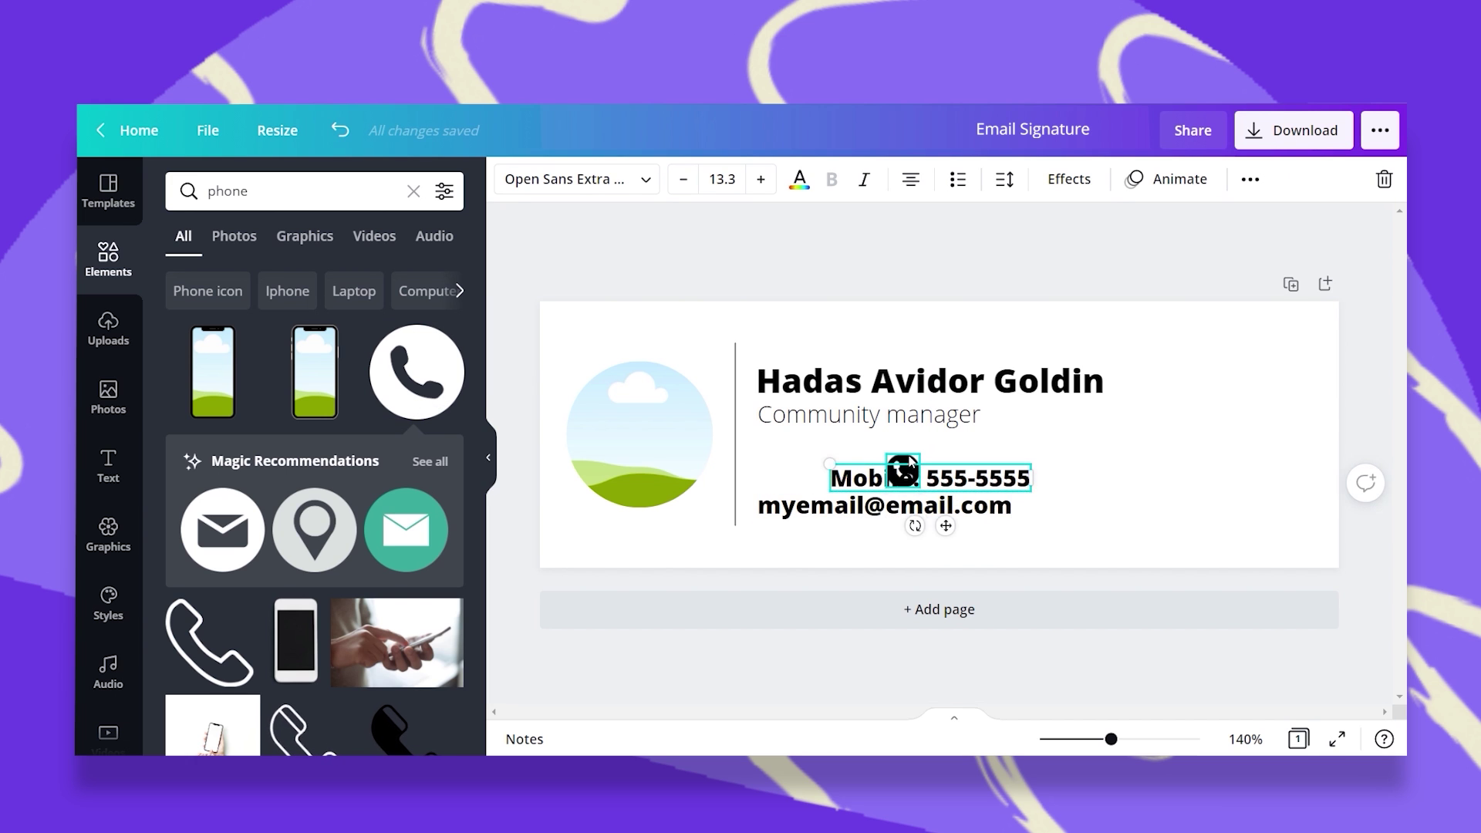
pyautogui.moveTo(908, 456); pyautogui.dragTo(779, 459)
pyautogui.moveTo(864, 480); pyautogui.dragTo(831, 478)
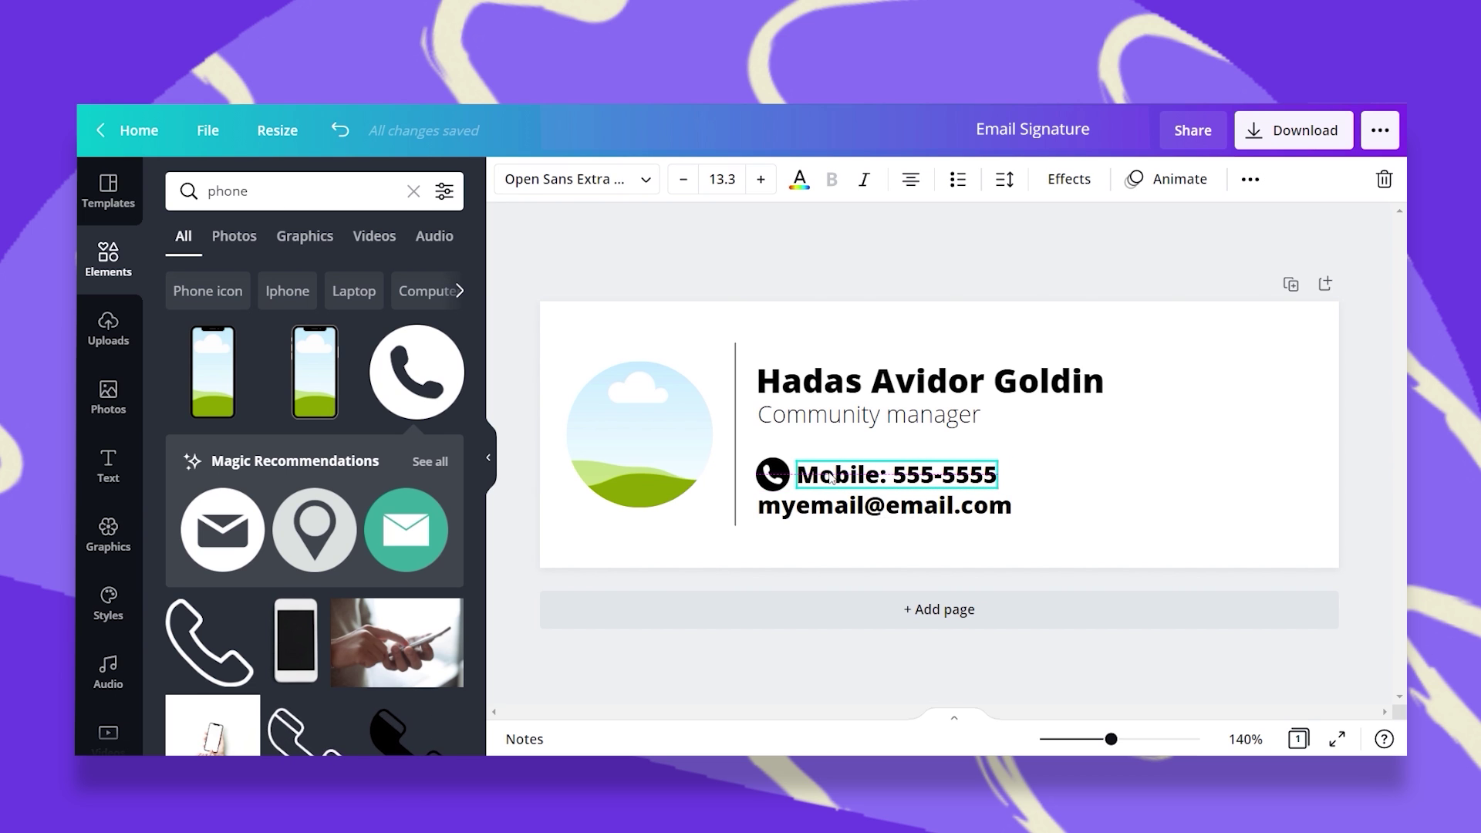
pyautogui.click(879, 509)
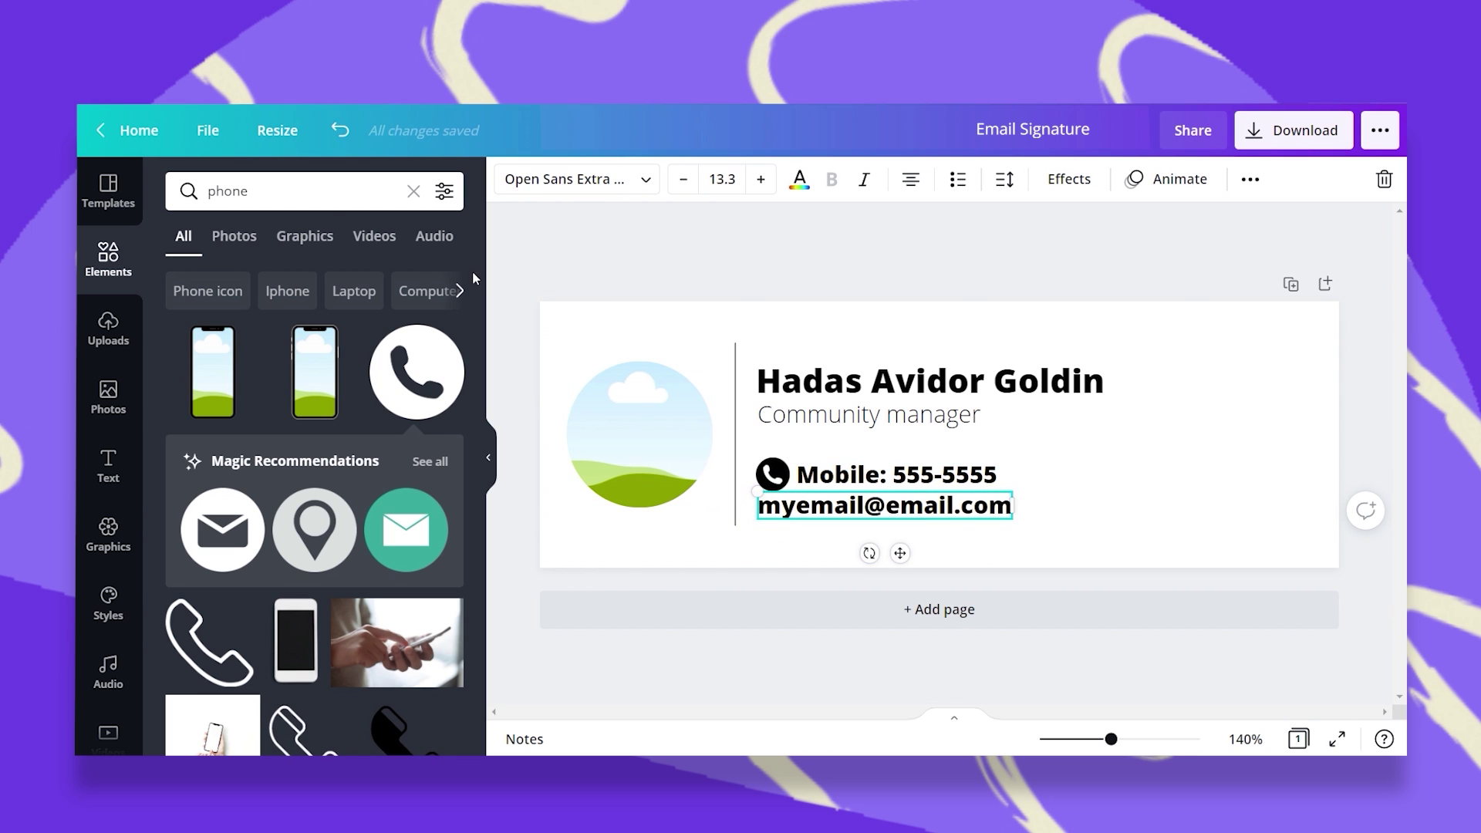
# Resize the phone icon to 26 × 26 and place the email icon beneath it.
pyautogui.click(286, 191)
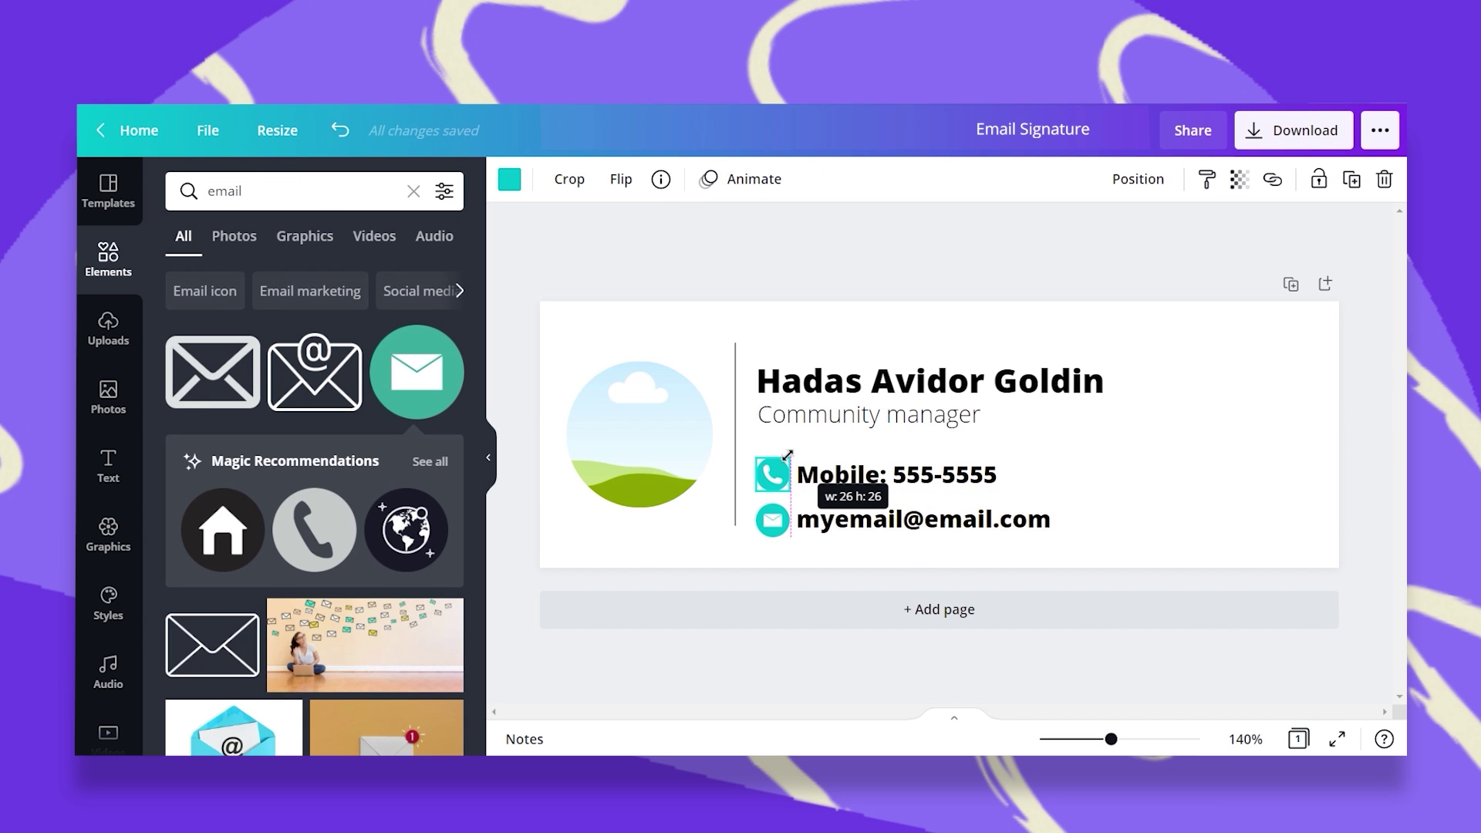
pyautogui.moveTo(787, 455); pyautogui.dragTo(789, 501)
pyautogui.click(771, 518)
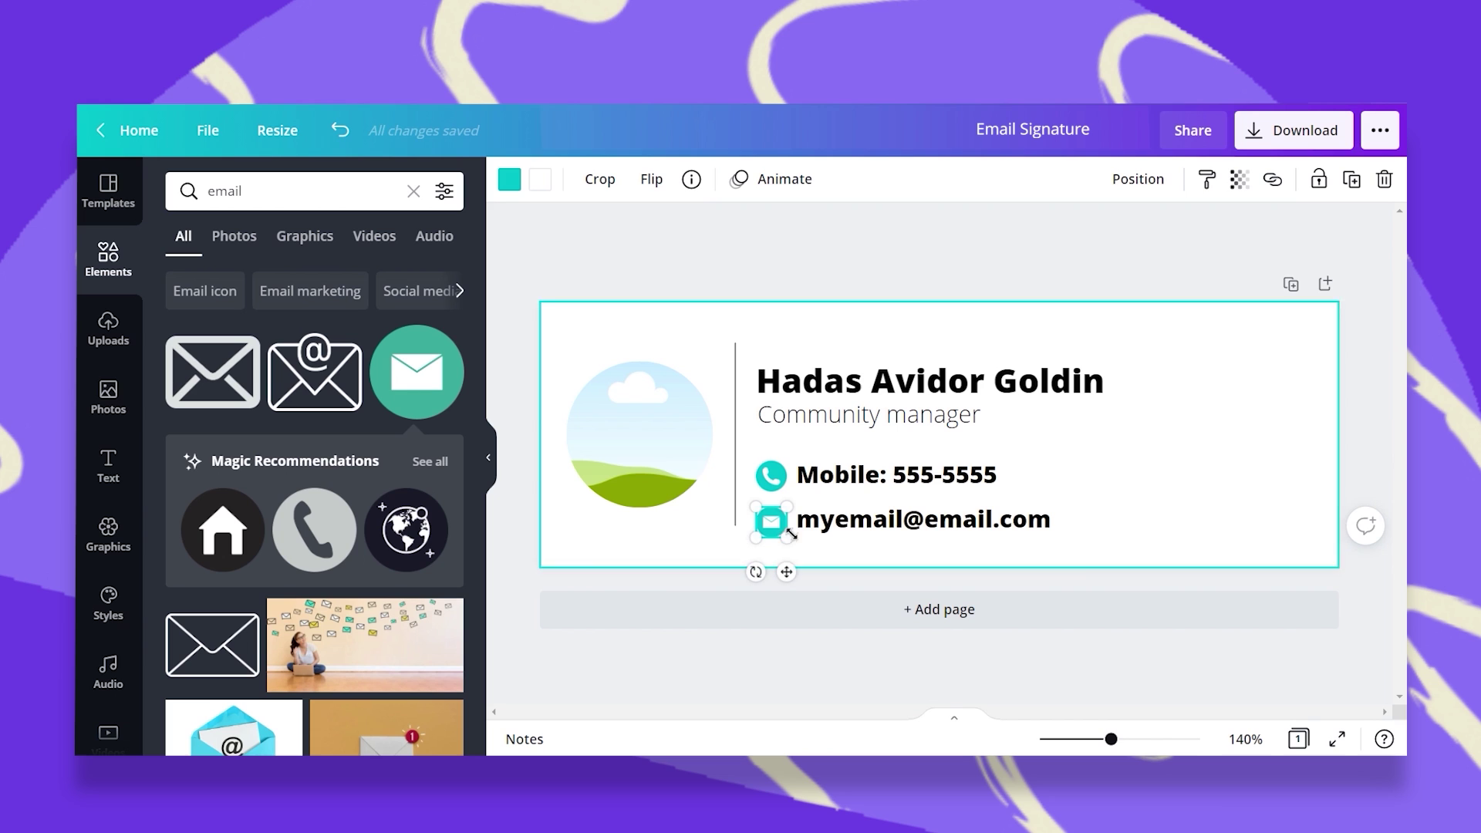
pyautogui.moveTo(787, 569); pyautogui.dragTo(786, 569)
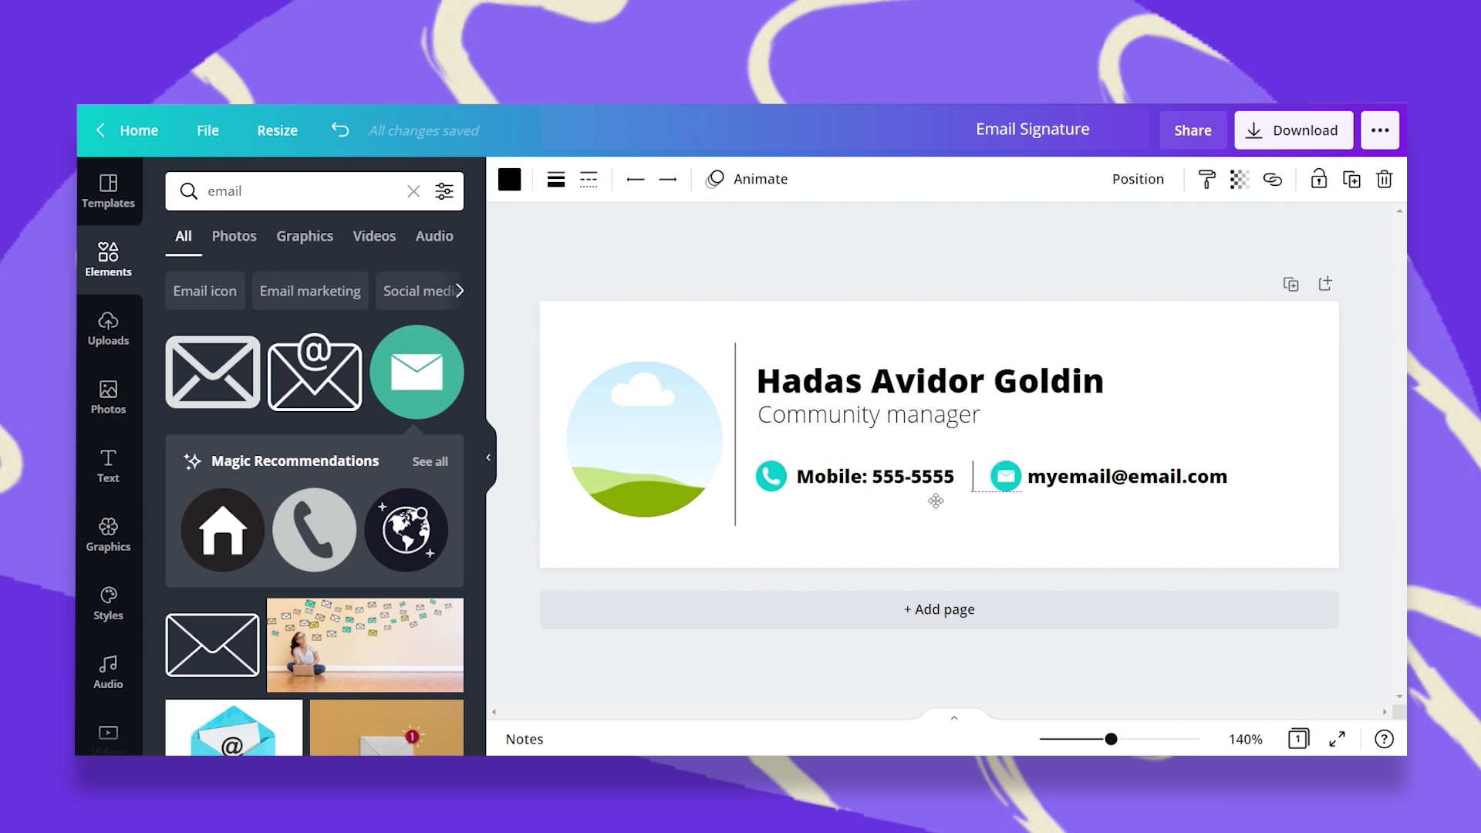
pyautogui.click(1032, 536)
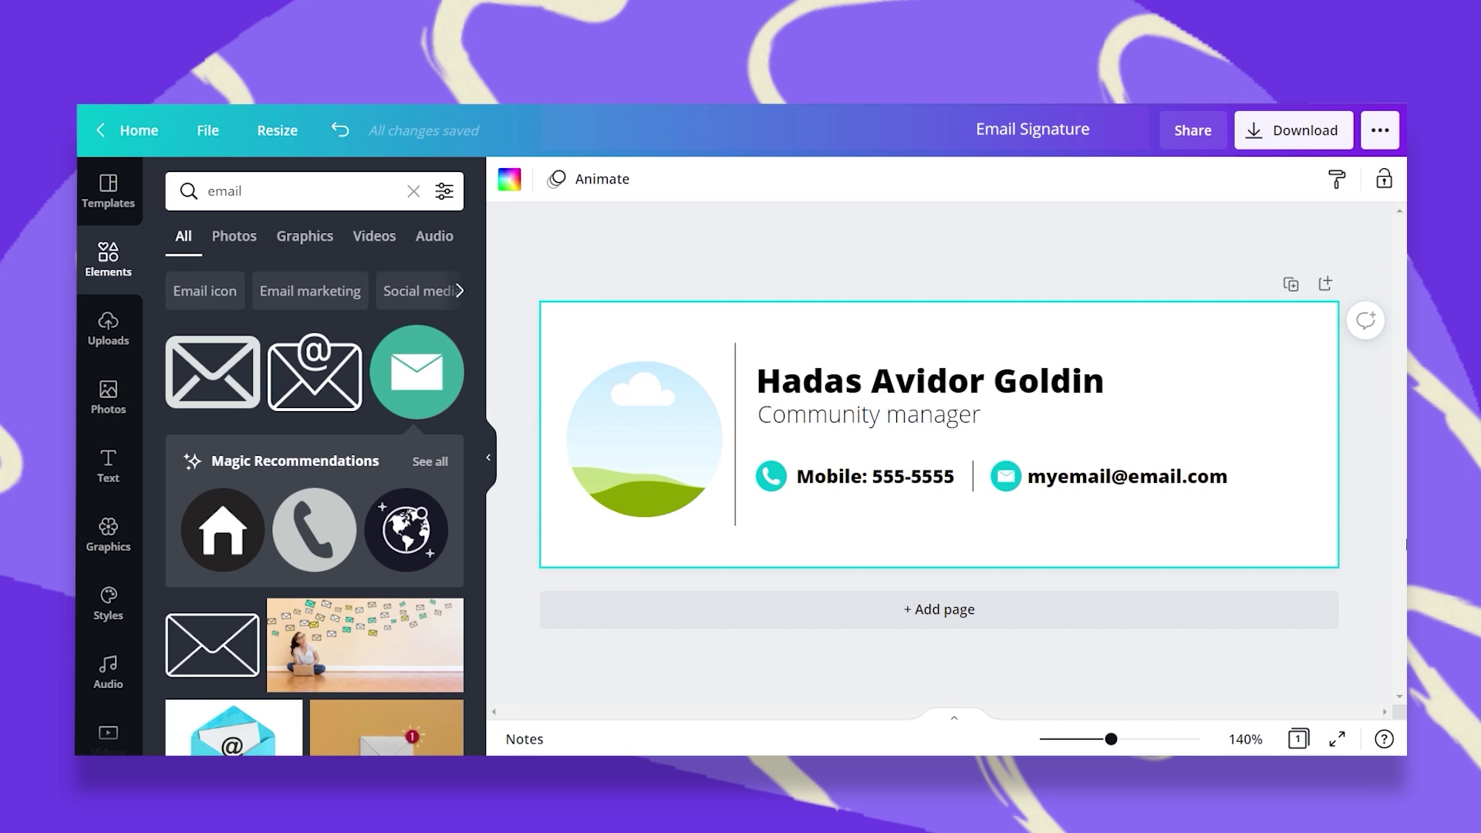
# Drop the uploaded woman's photo into the circular frame and adjust the text elements.
pyautogui.click(646, 445)
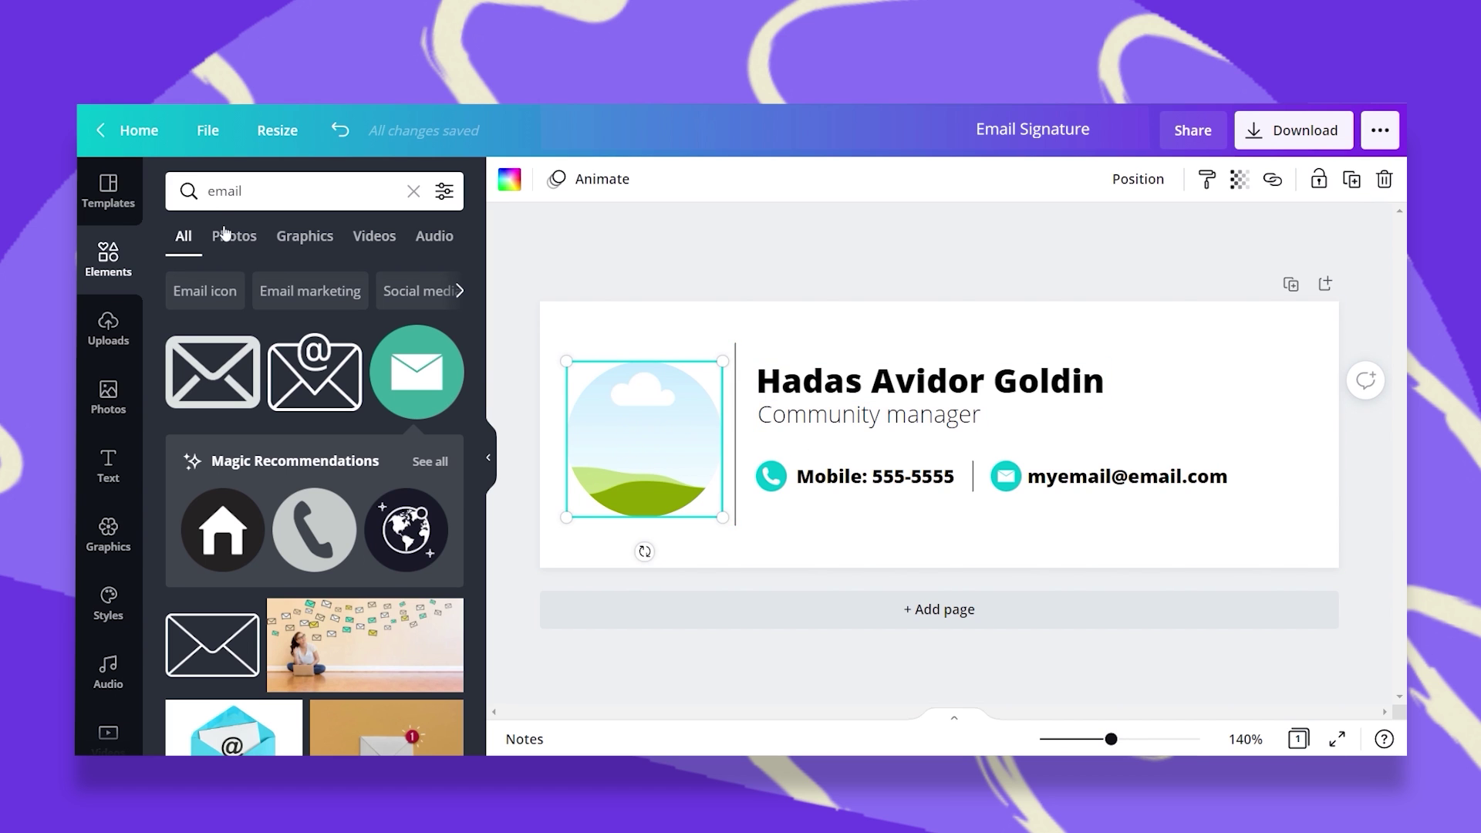
pyautogui.click(108, 328)
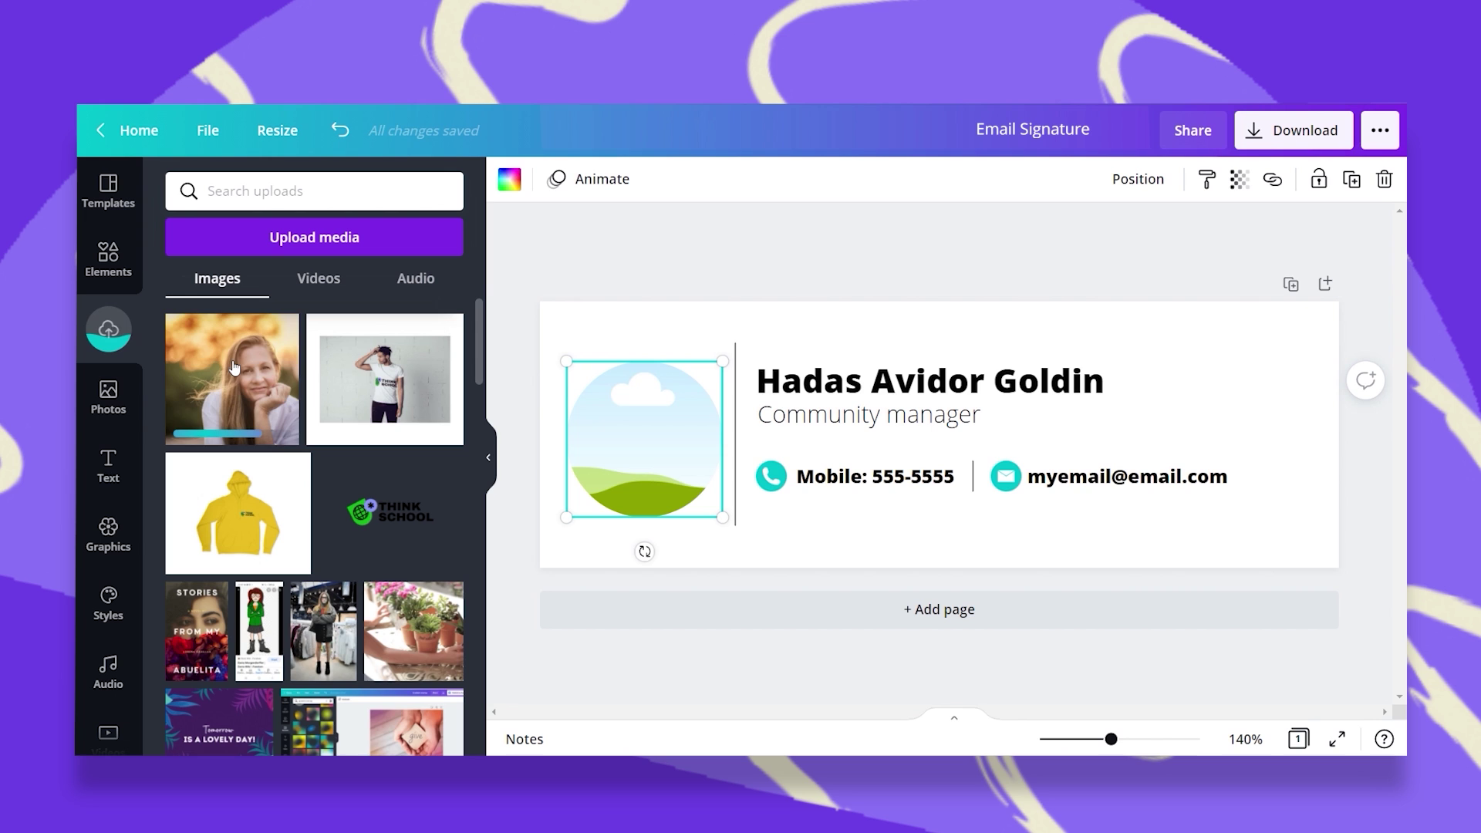
pyautogui.moveTo(229, 374); pyautogui.dragTo(640, 423)
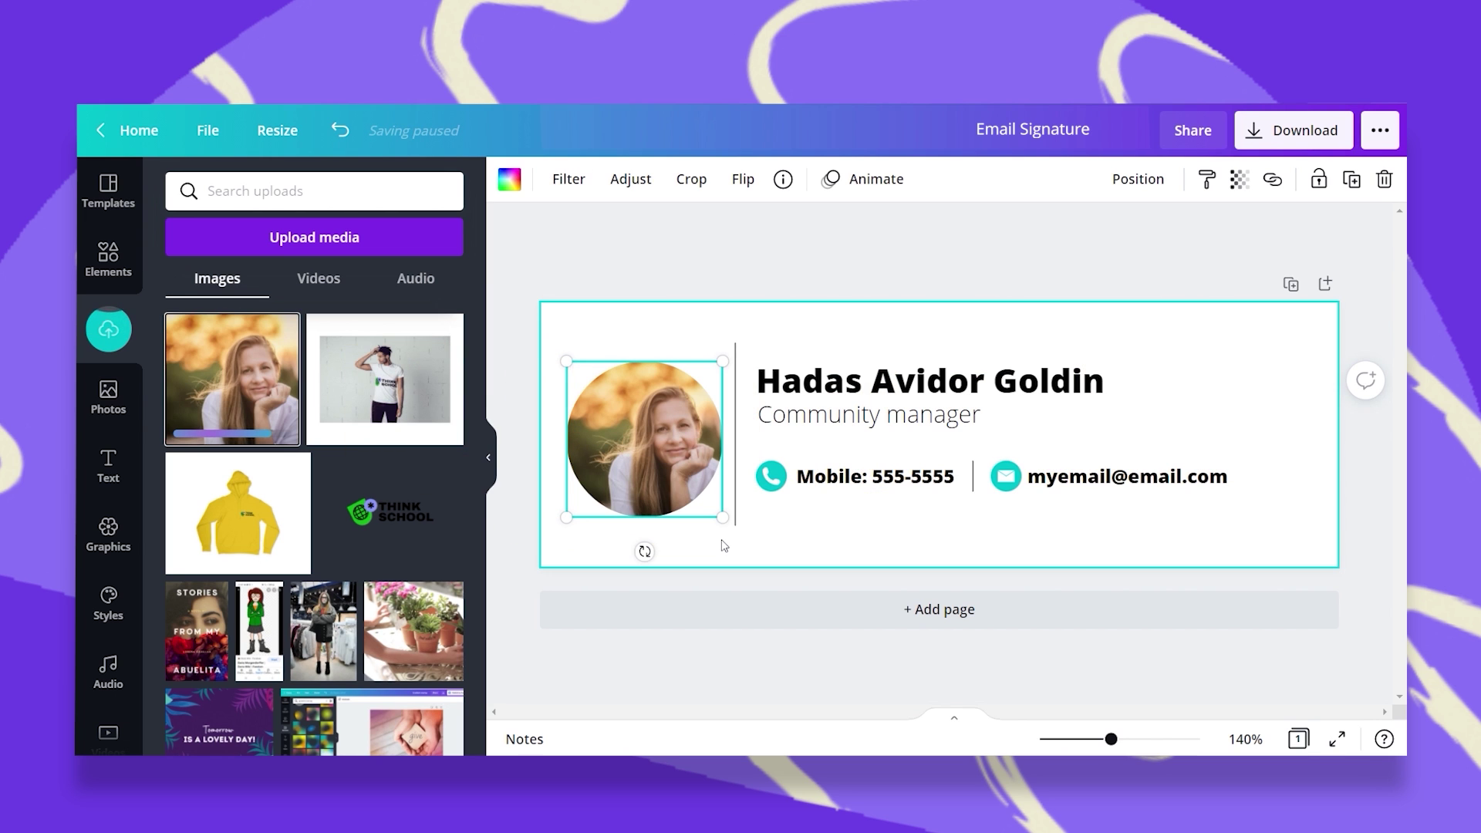
pyautogui.click(810, 528)
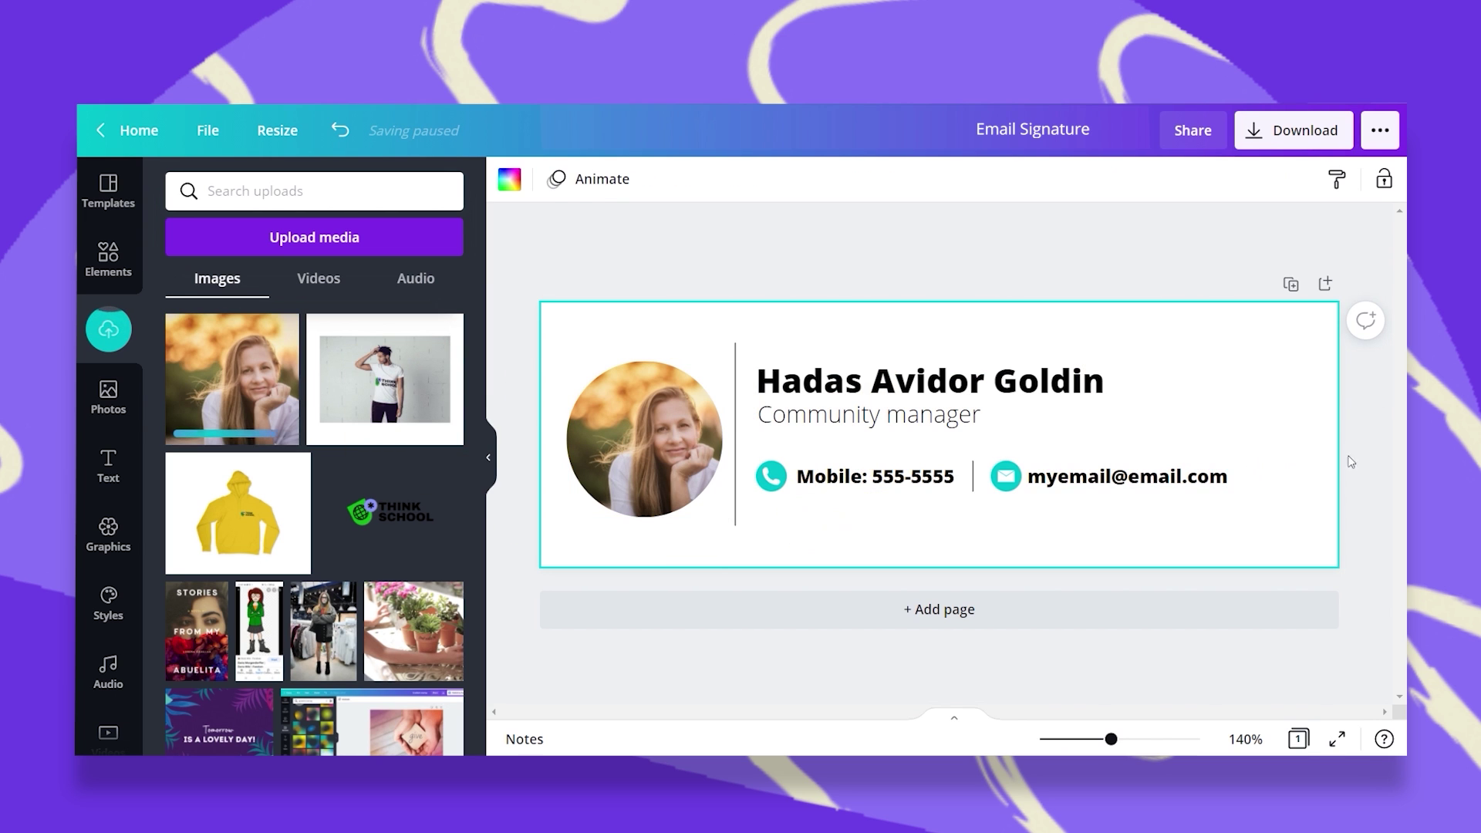
pyautogui.moveTo(1379, 455); pyautogui.dragTo(818, 494)
pyautogui.click(835, 412)
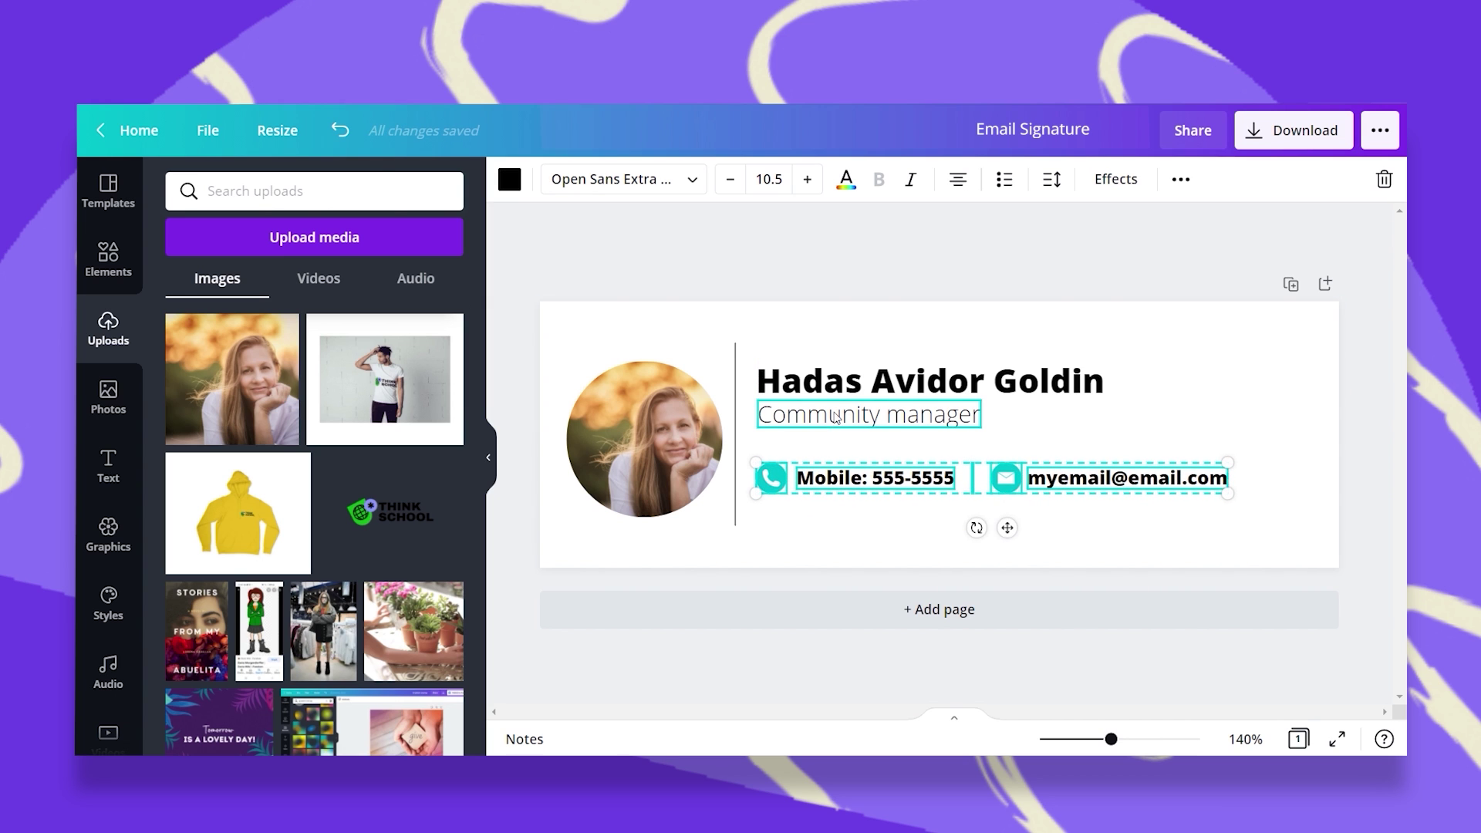
pyautogui.click(830, 384)
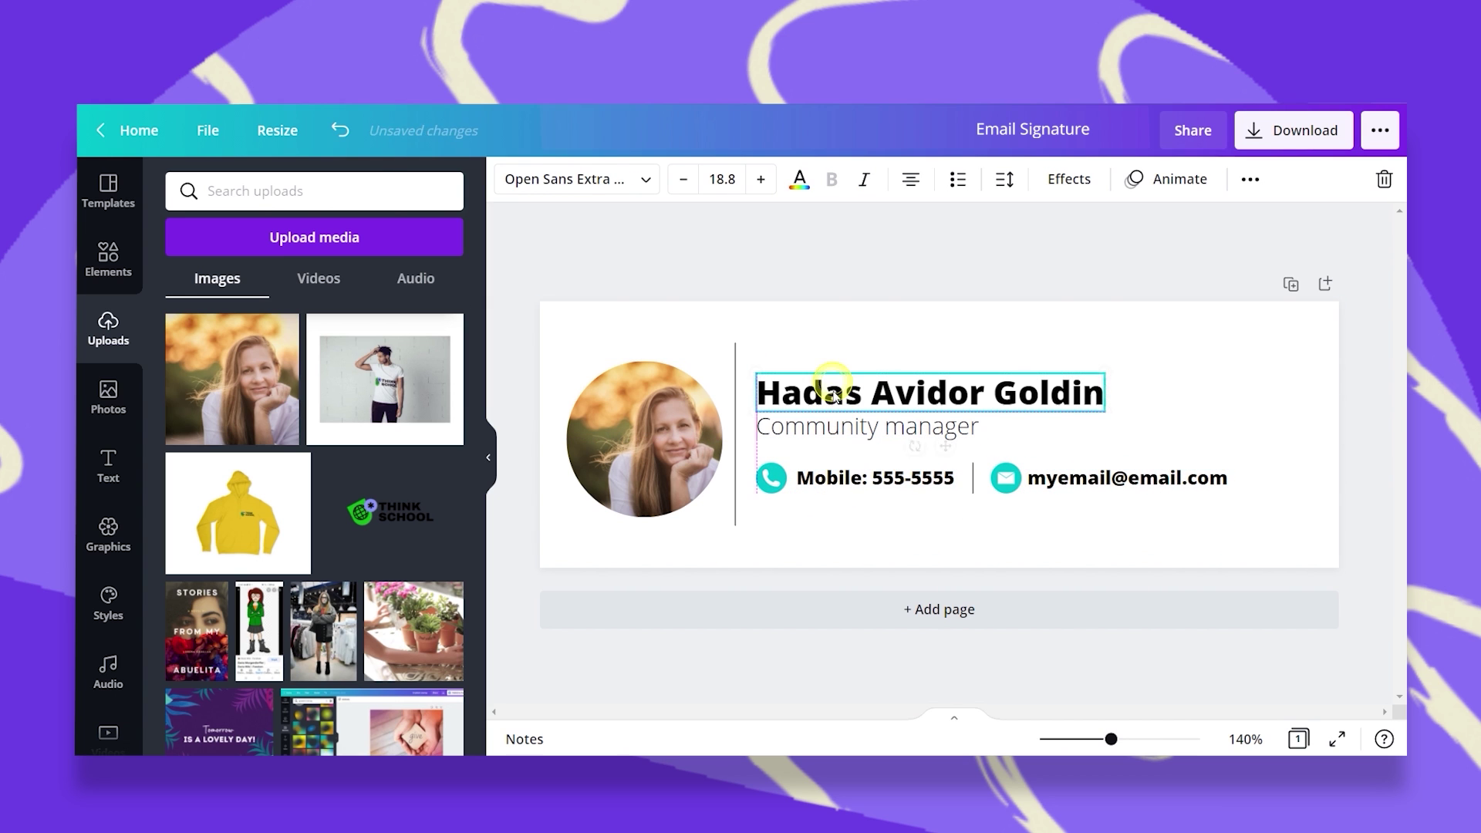
pyautogui.click(637, 418)
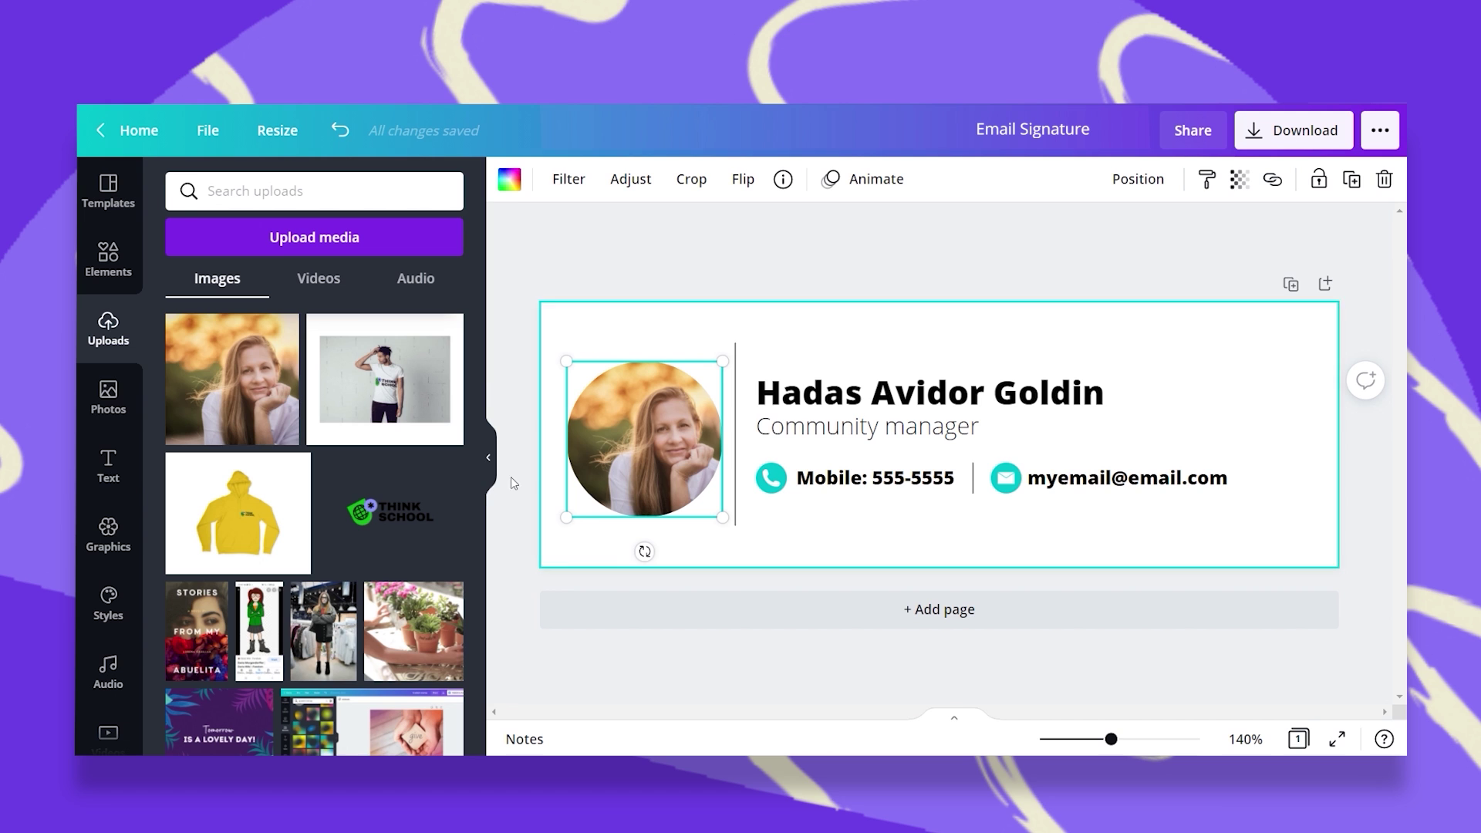
# Search Elements for 'canva' and replace the photo with the Canva logo.
pyautogui.click(108, 259)
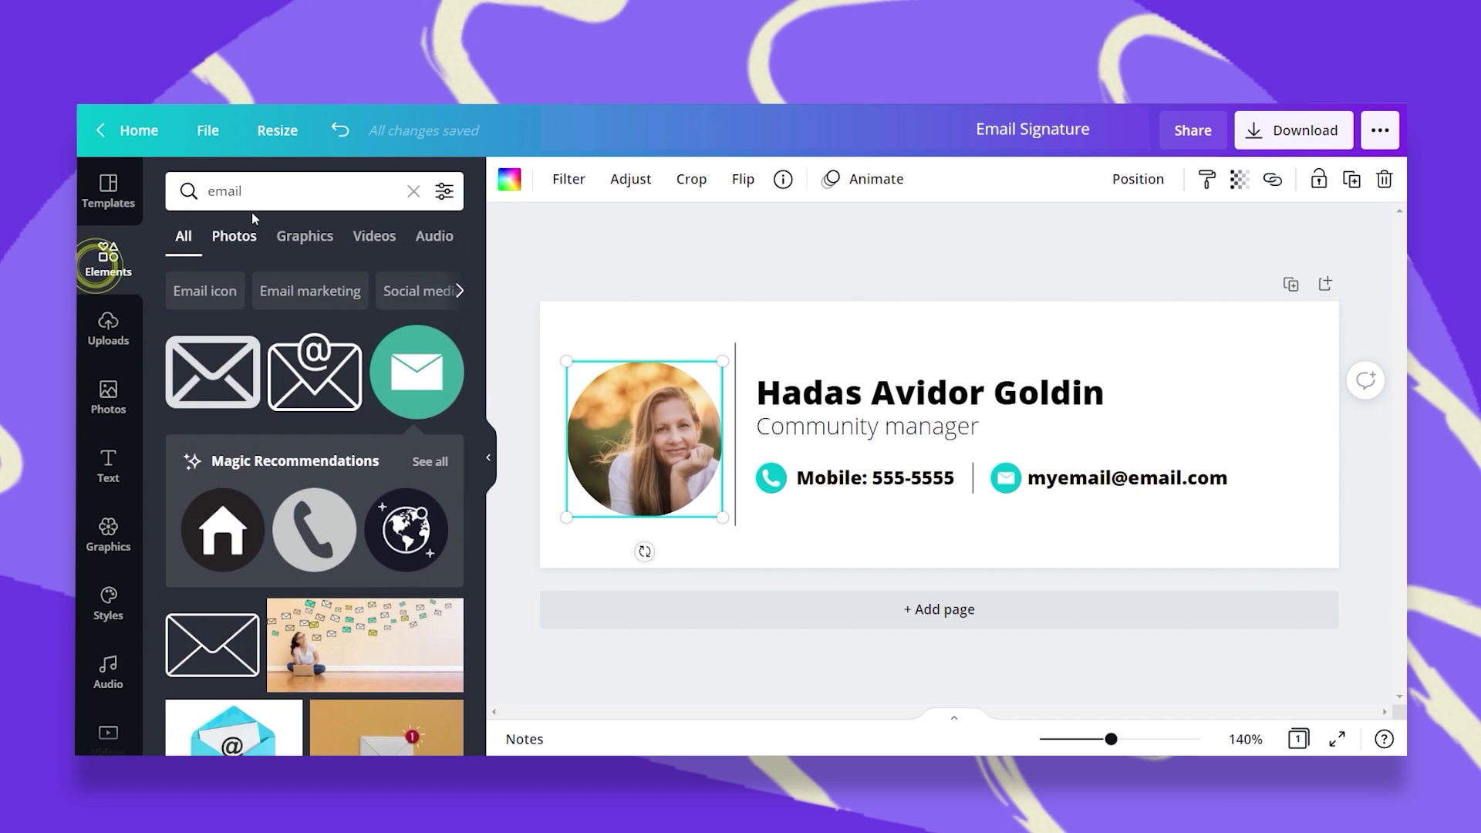
pyautogui.click(254, 198)
pyautogui.write('v')
pyautogui.press('BackSpace')
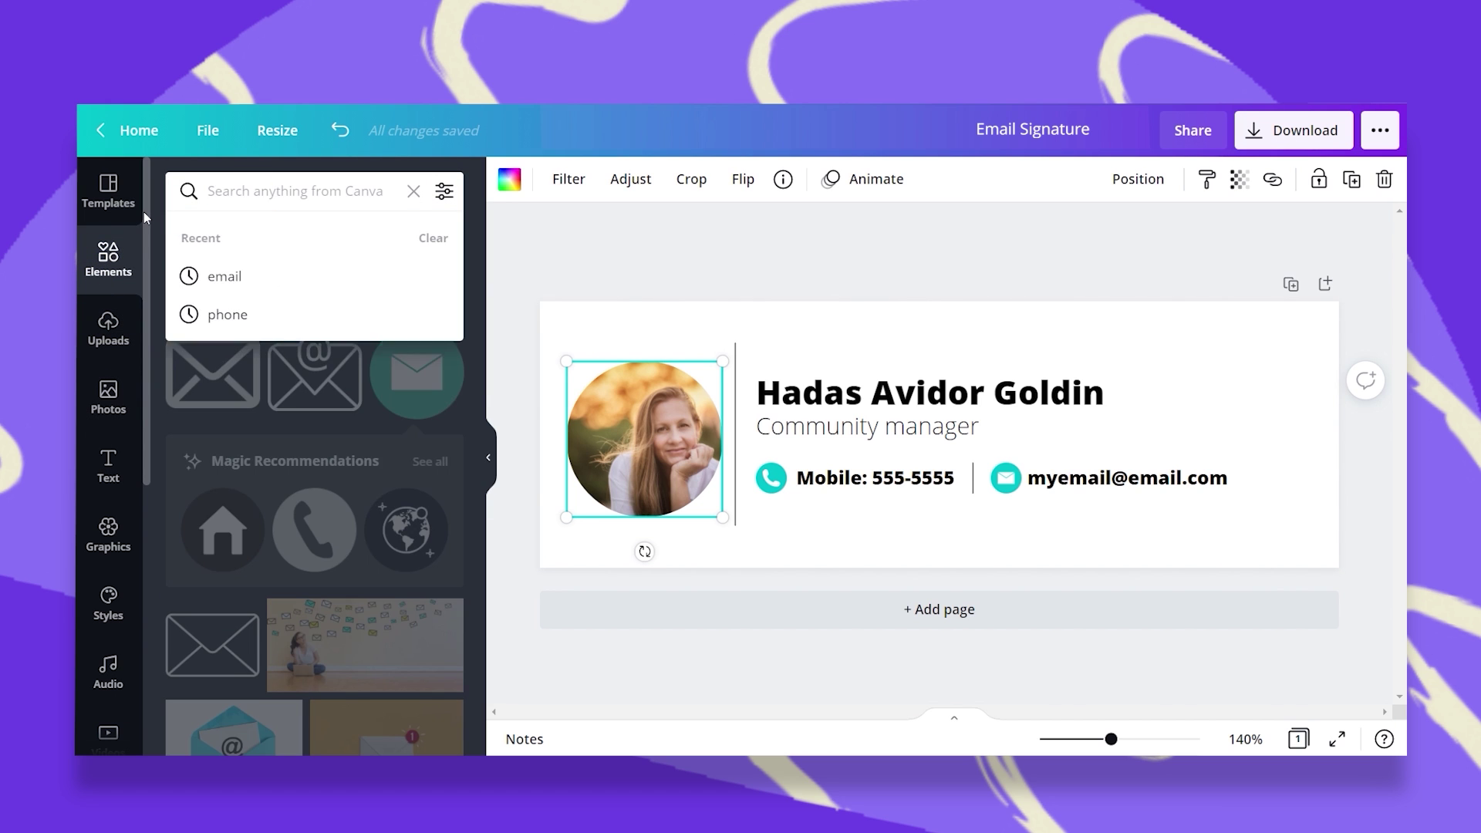
pyautogui.write('canf')
pyautogui.press('BackSpace')
pyautogui.press('BackSpace')
pyautogui.write('nva')
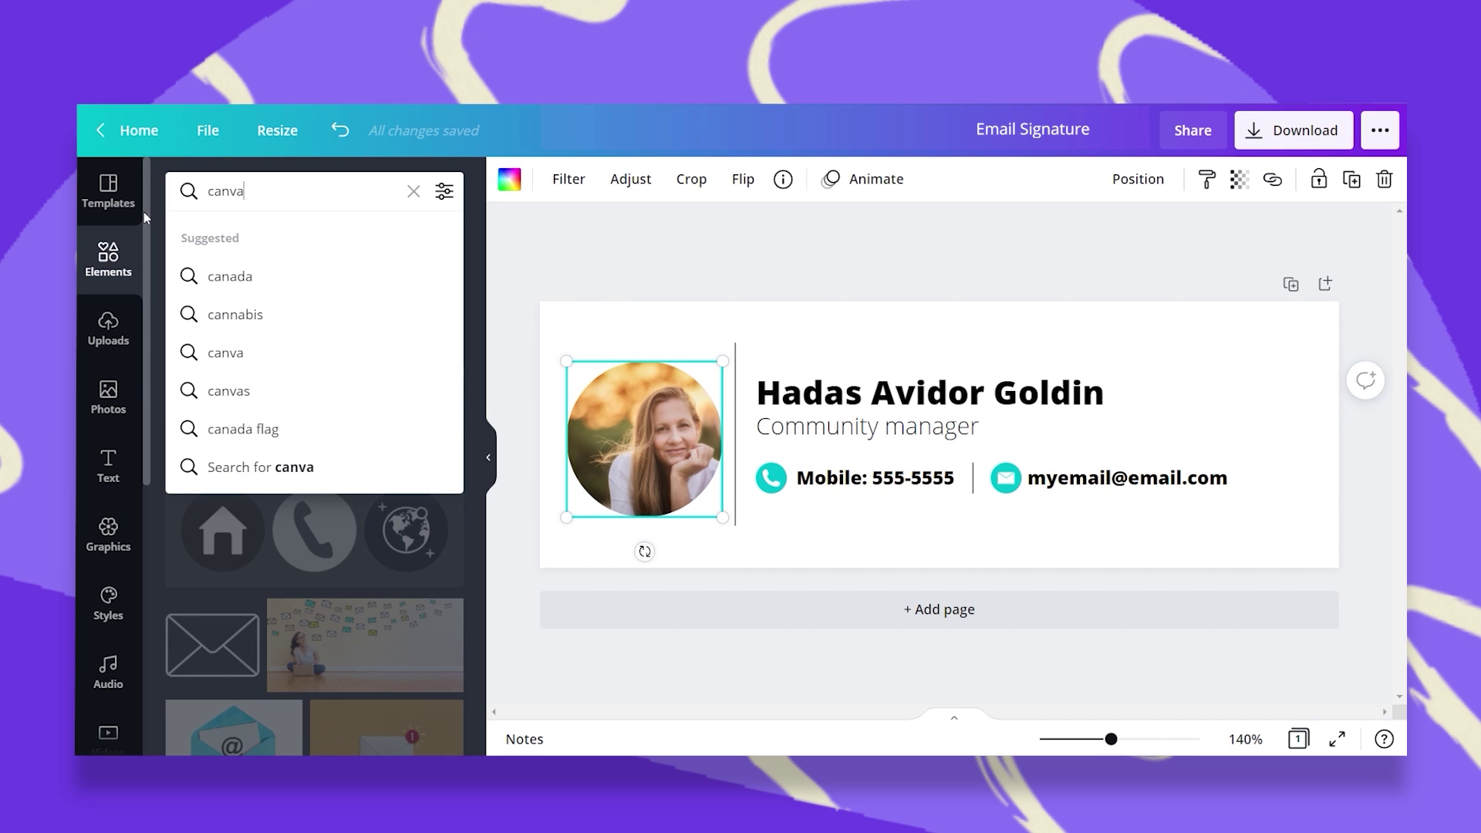
pyautogui.press('Return')
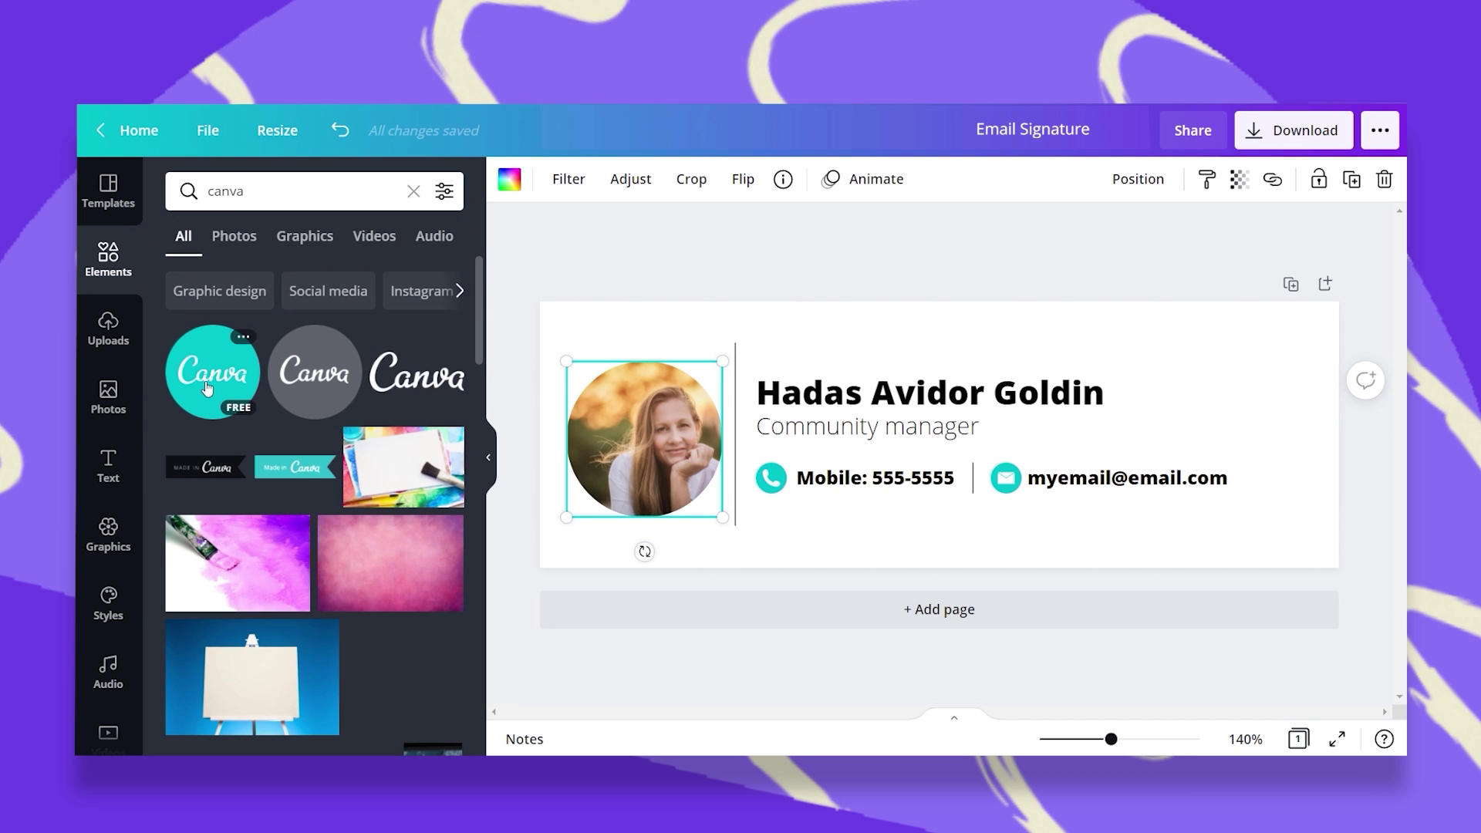
pyautogui.moveTo(207, 385); pyautogui.dragTo(414, 689)
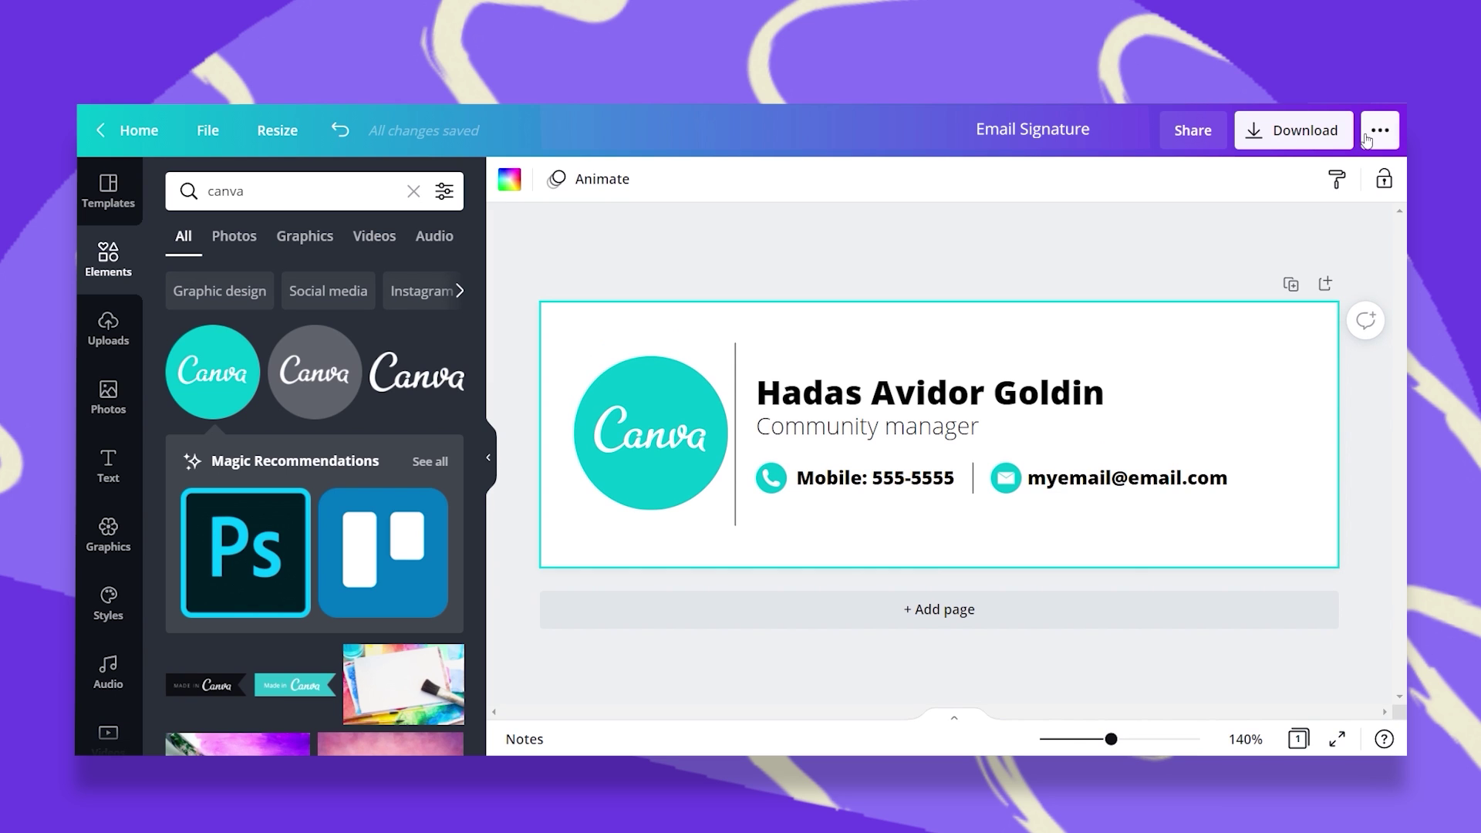
# Export the signature as PNG, dismiss the saved message, and return to Home.
pyautogui.click(1280, 140)
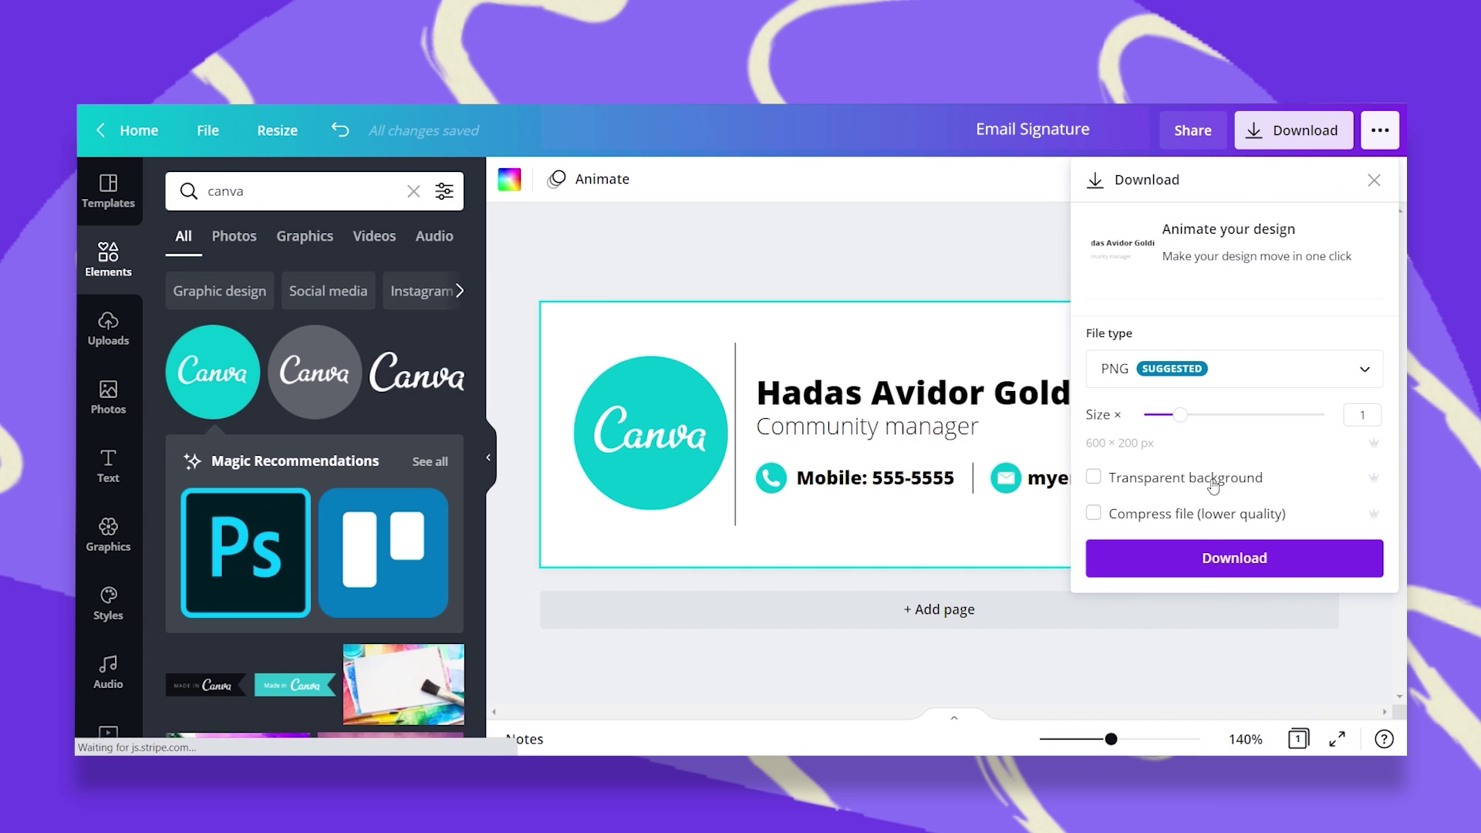
pyautogui.click(1228, 569)
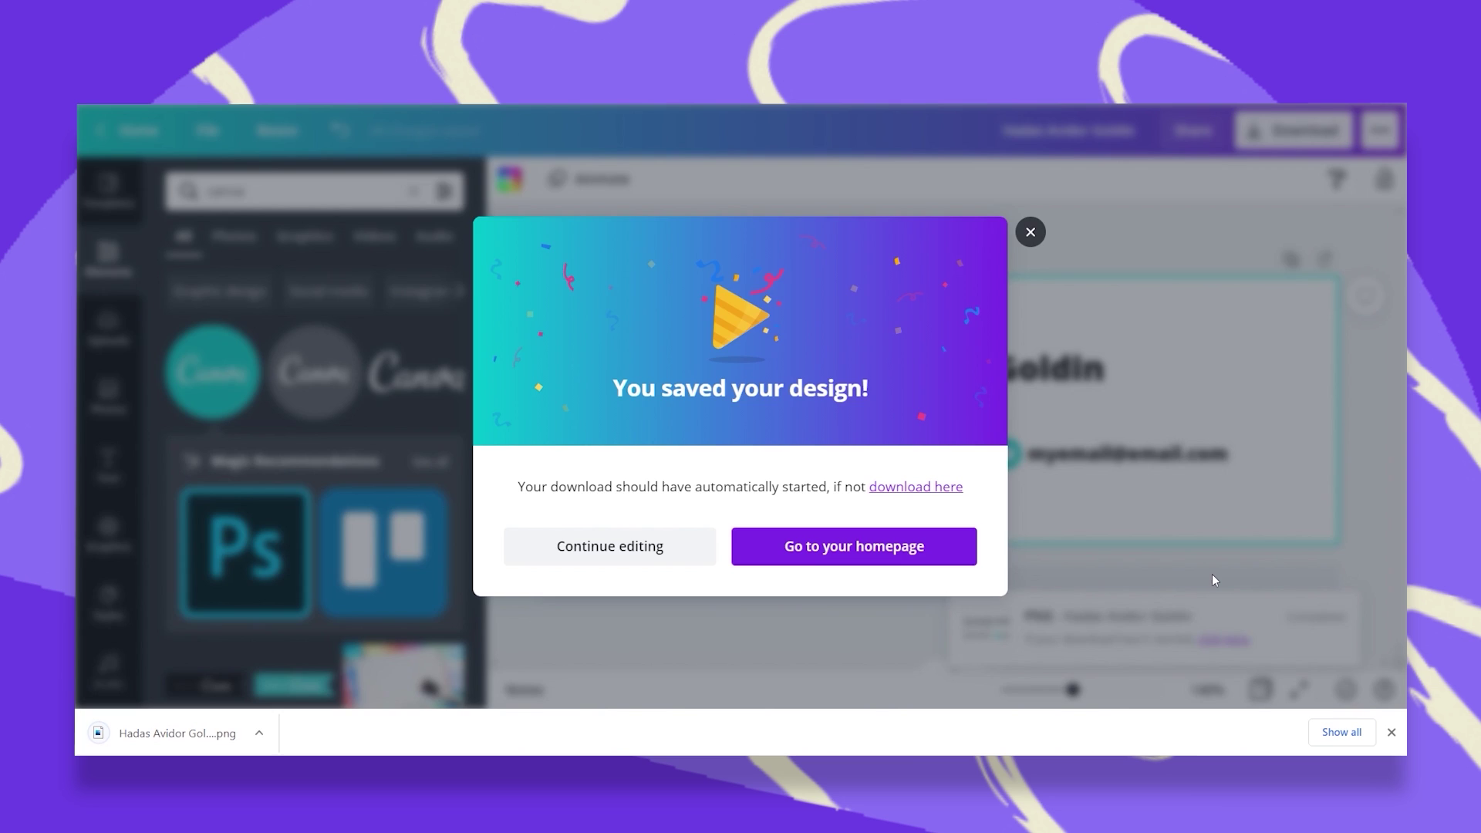
pyautogui.click(1152, 272)
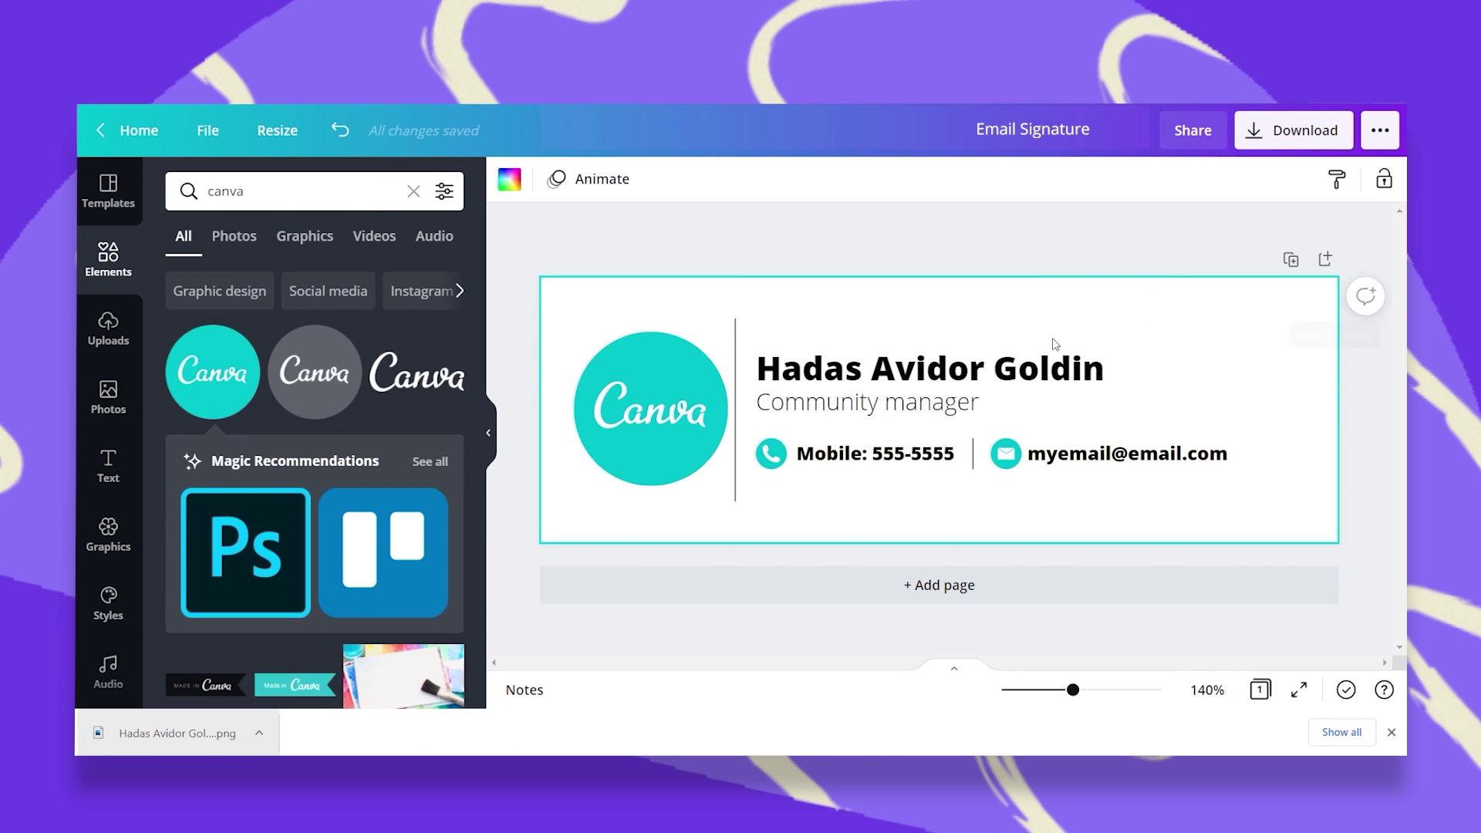
pyautogui.click(131, 130)
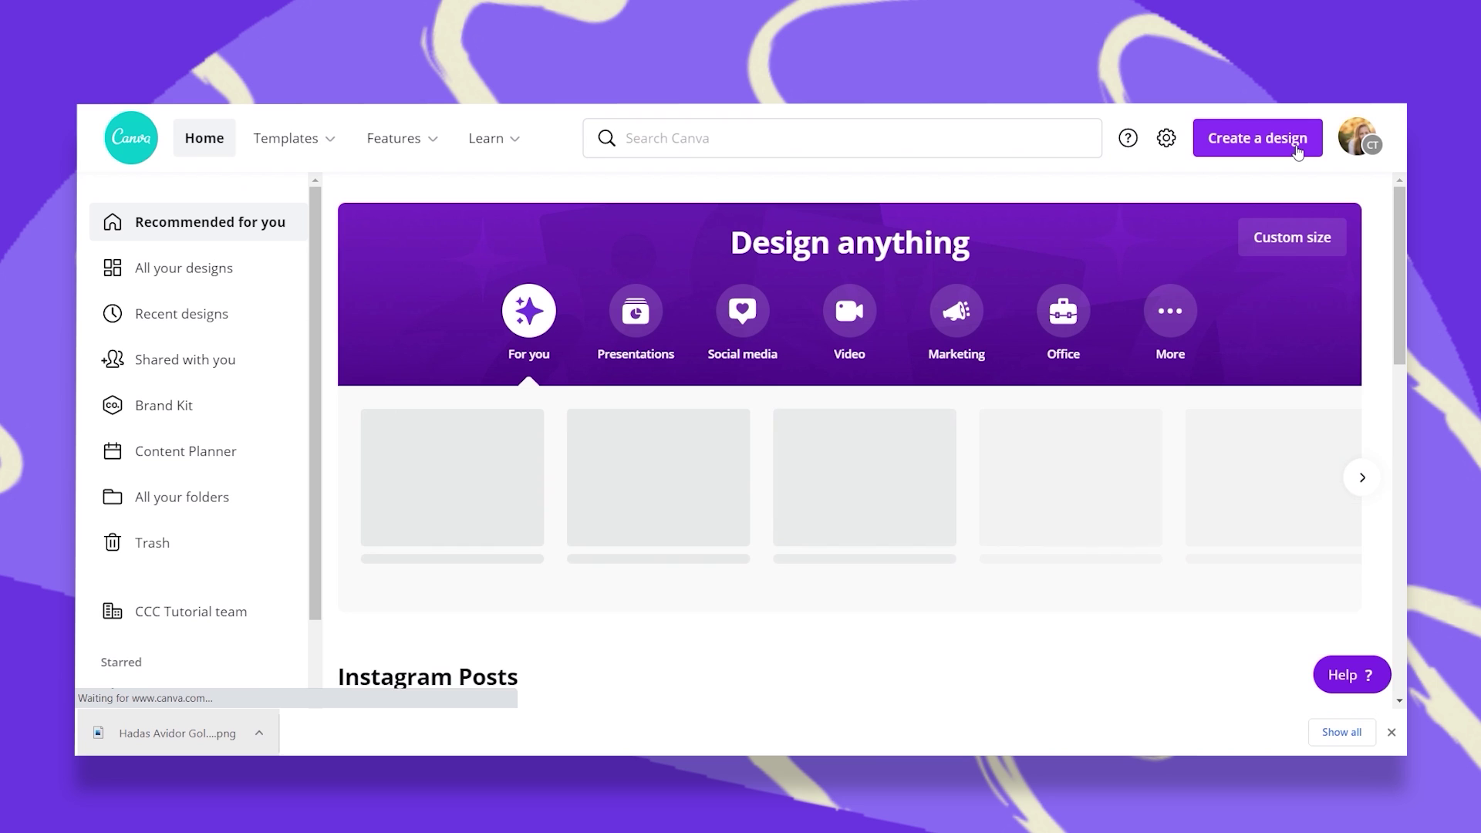
# Create a new custom-size design of 50 × 50 px.
pyautogui.click(1297, 147)
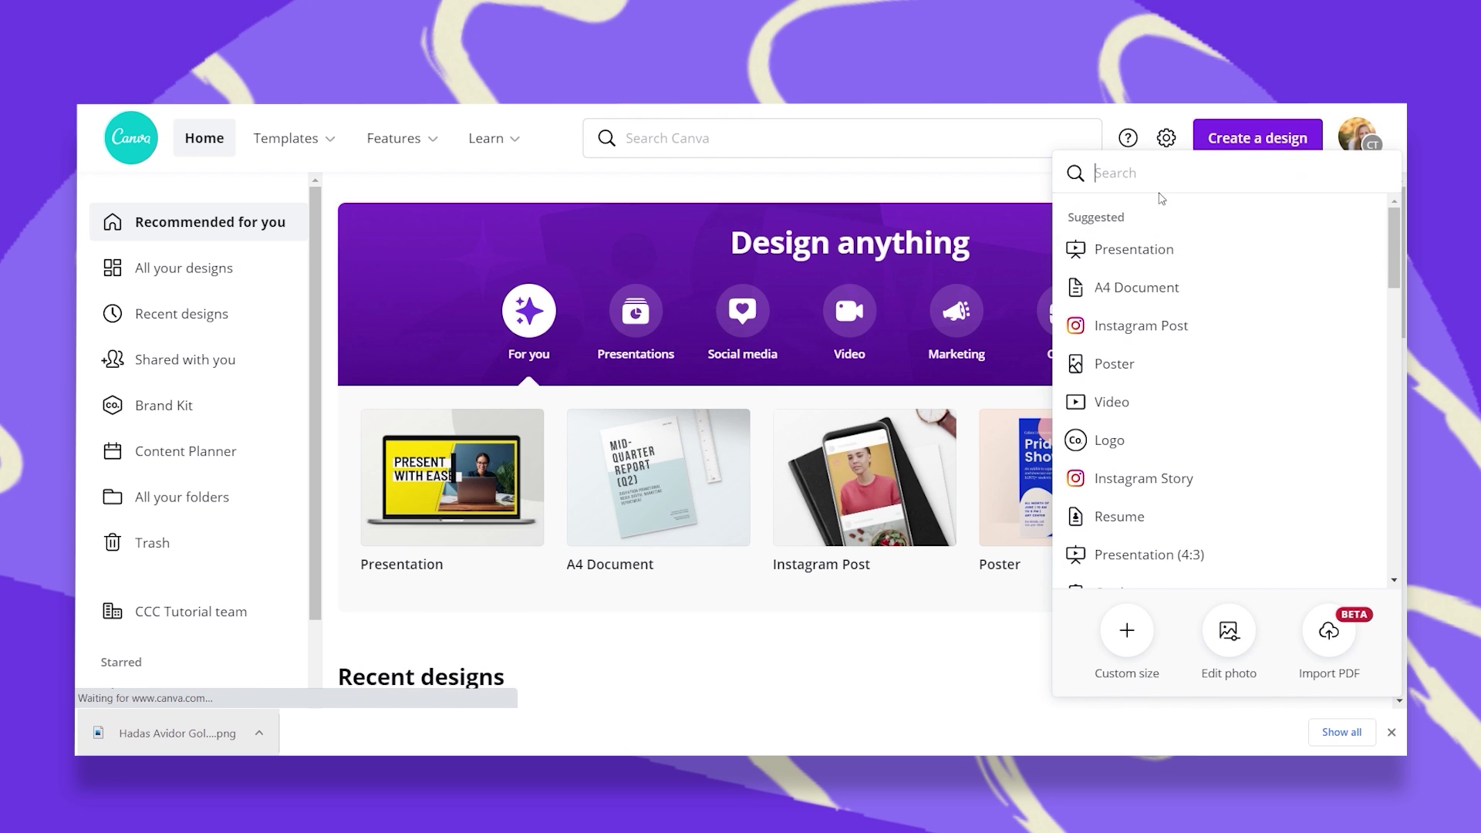
pyautogui.click(1117, 665)
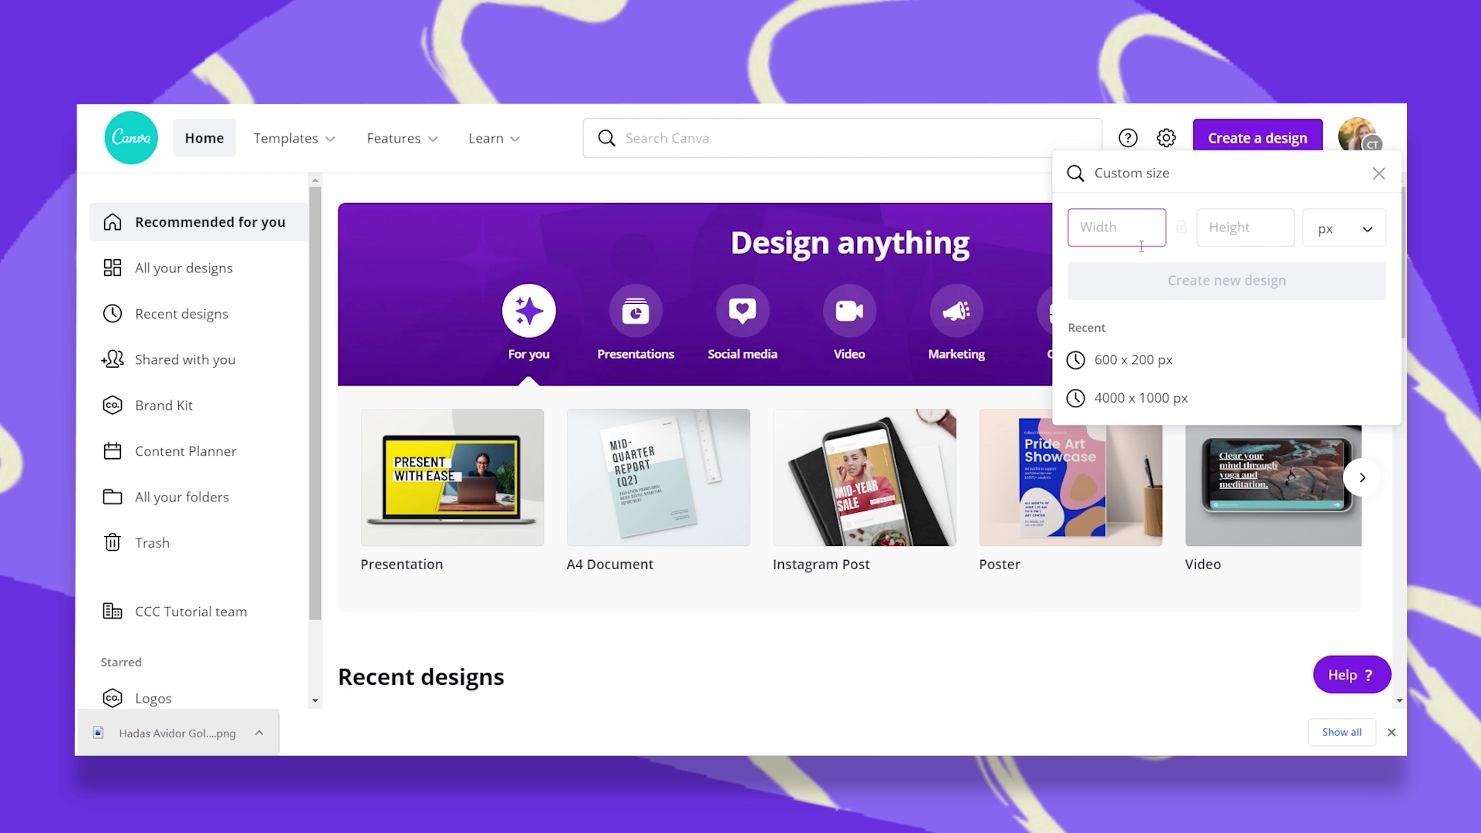
pyautogui.write('50')
pyautogui.click(1215, 227)
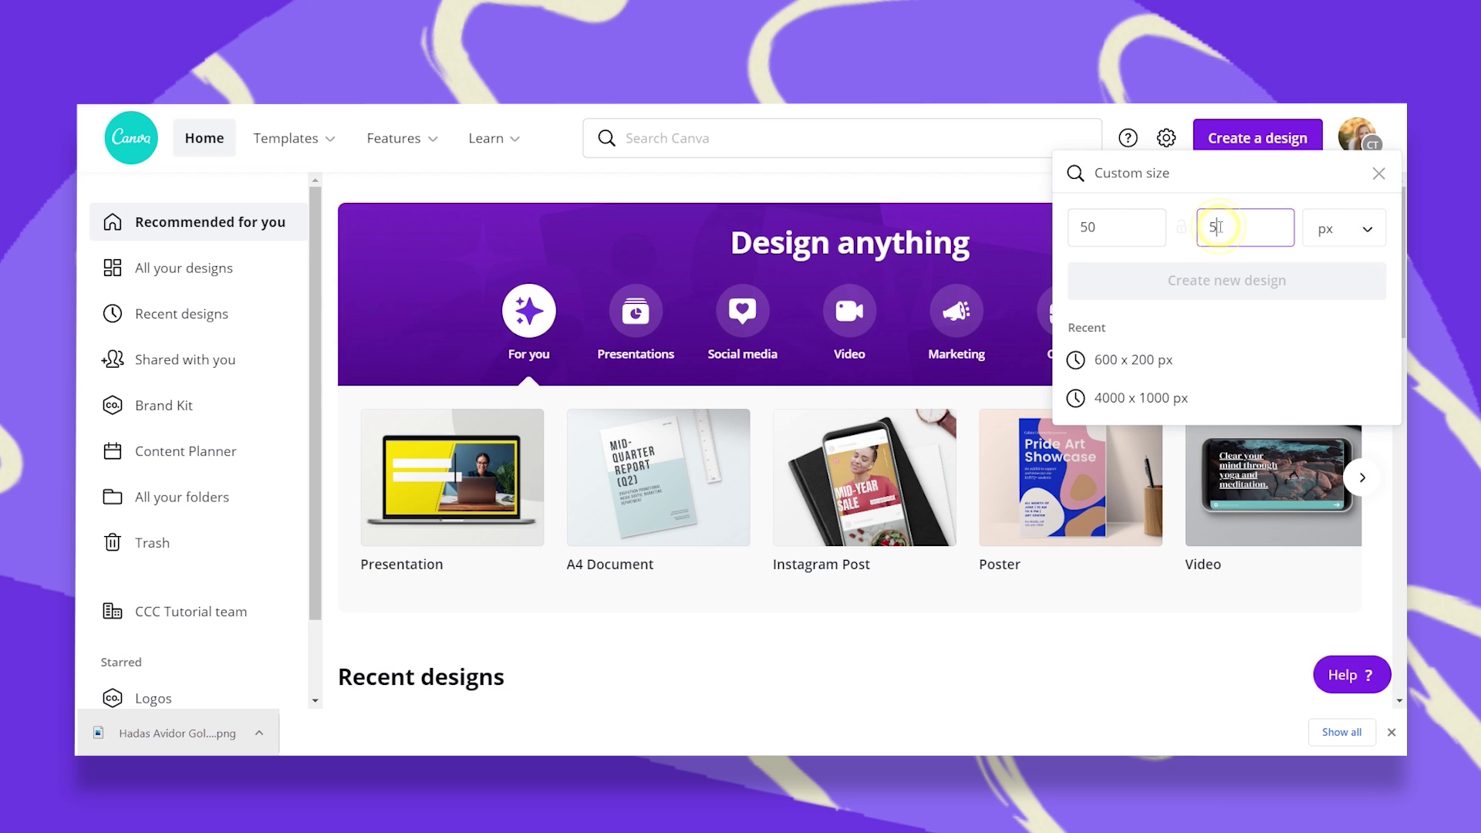
pyautogui.write('50')
pyautogui.click(1229, 280)
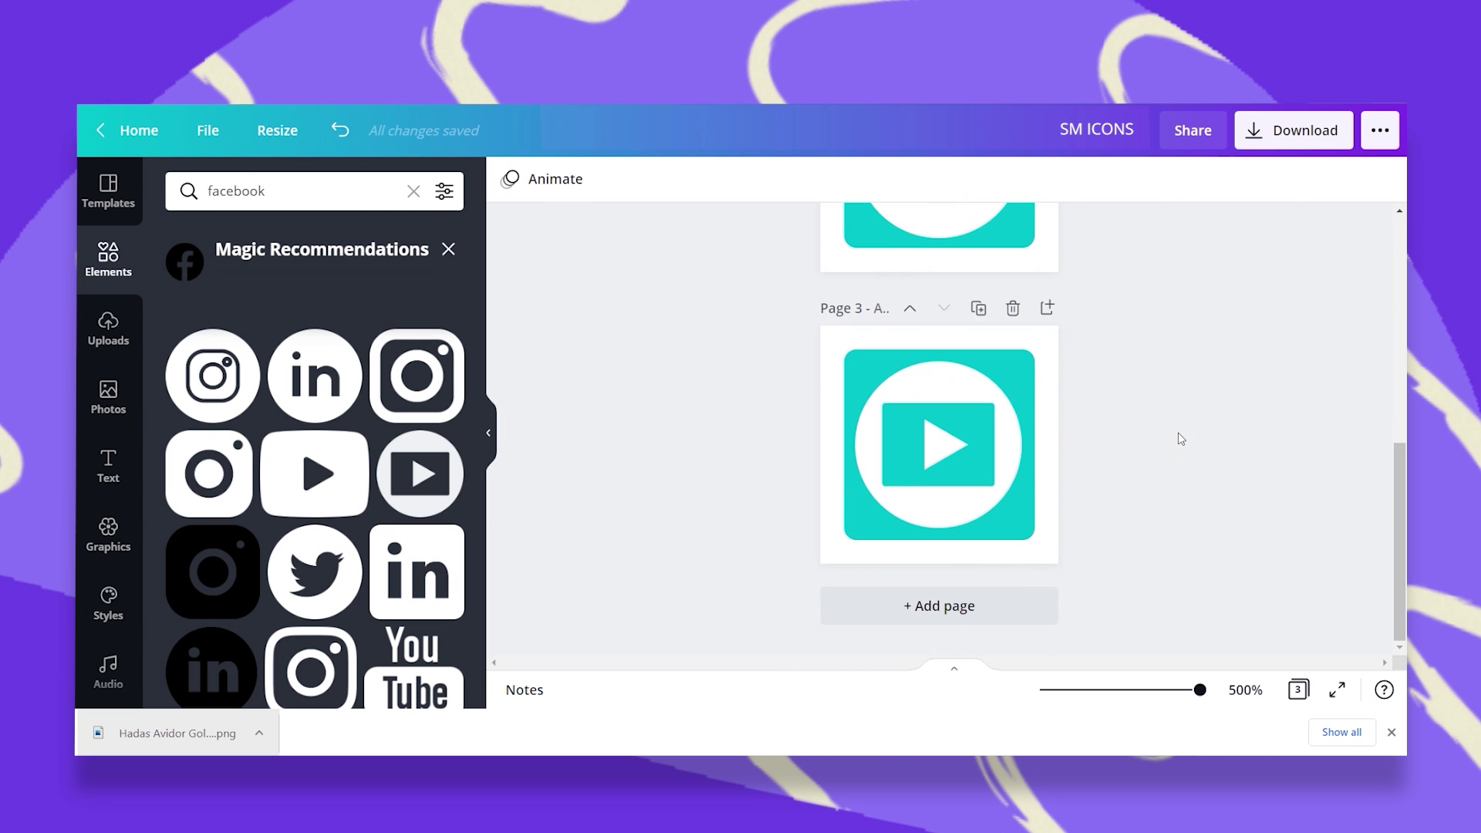
pyautogui.scroll(5, 1180, 439)
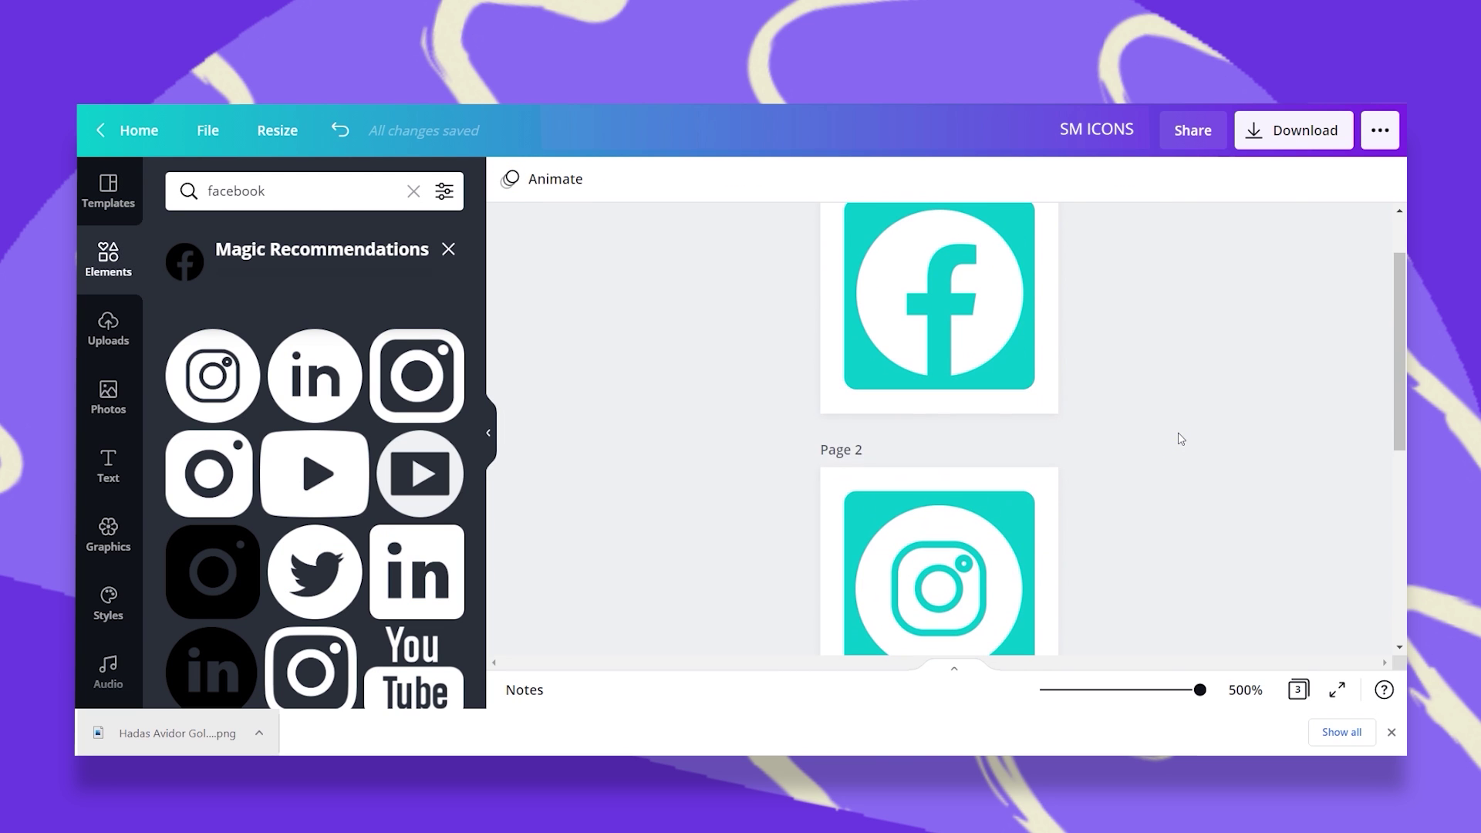
pyautogui.scroll(-5, 1180, 439)
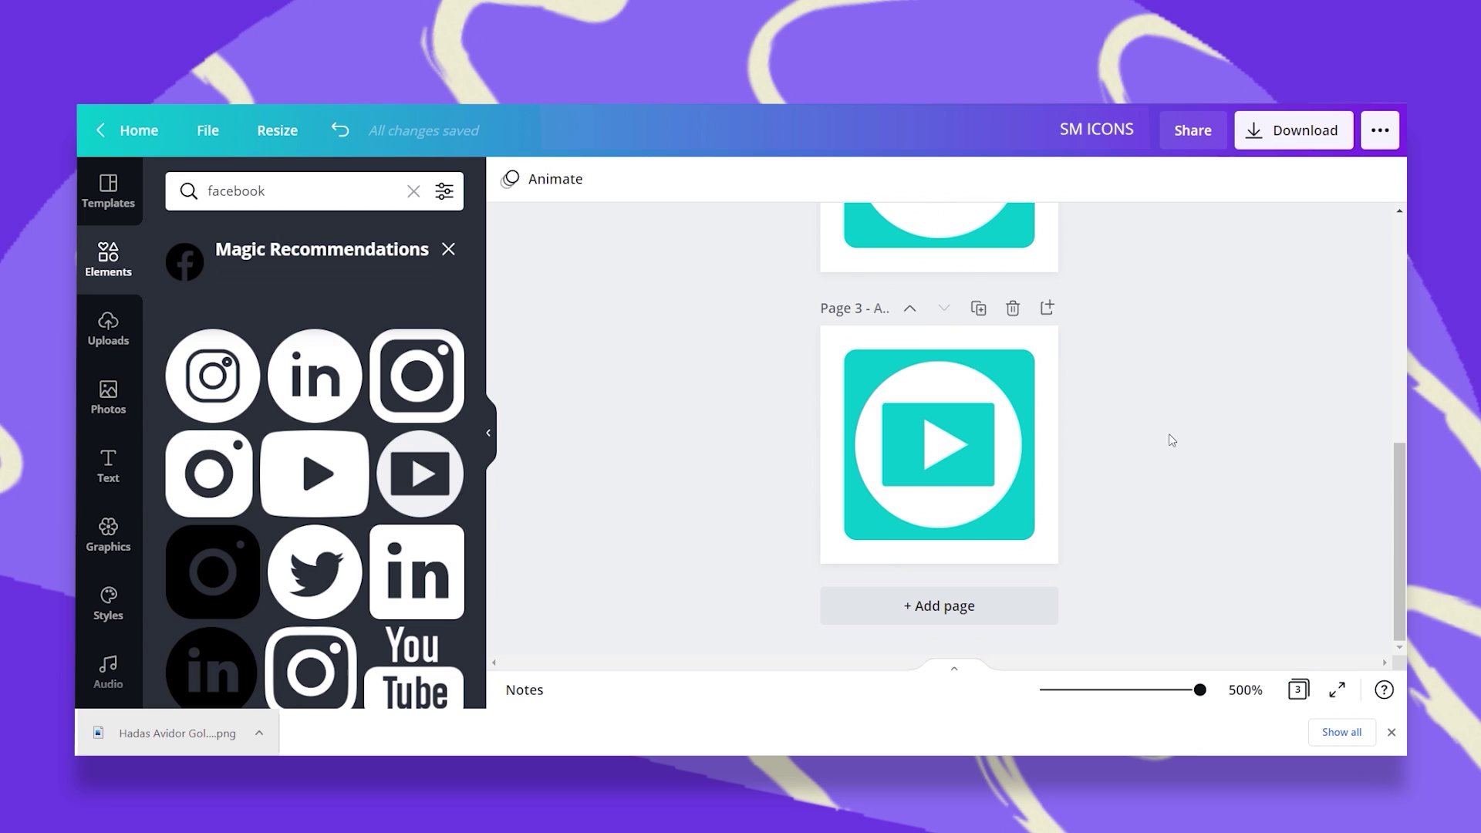
# Select all three pages in the download options, then close without downloading.
pyautogui.click(1320, 147)
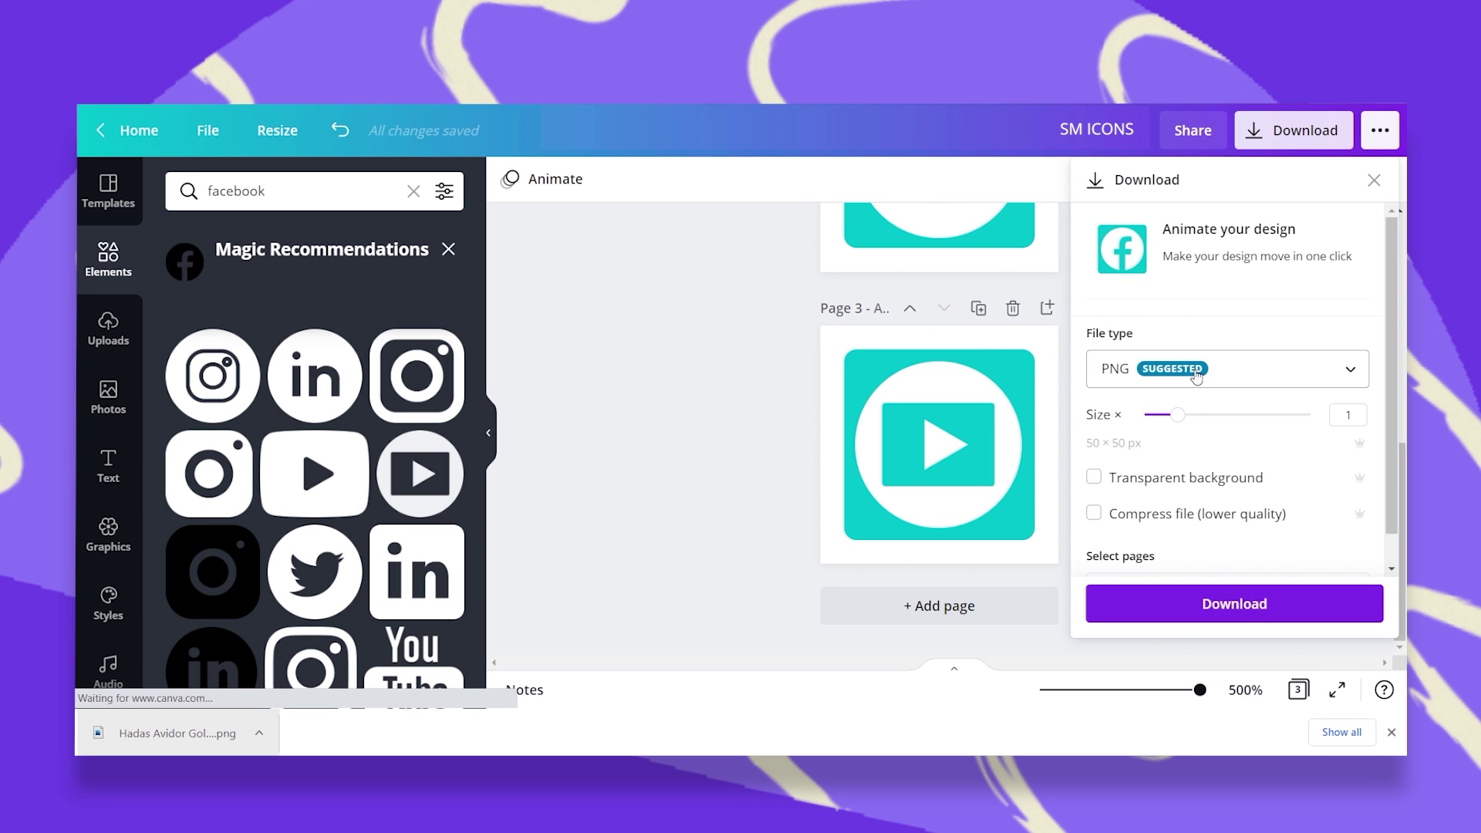
pyautogui.click(1226, 557)
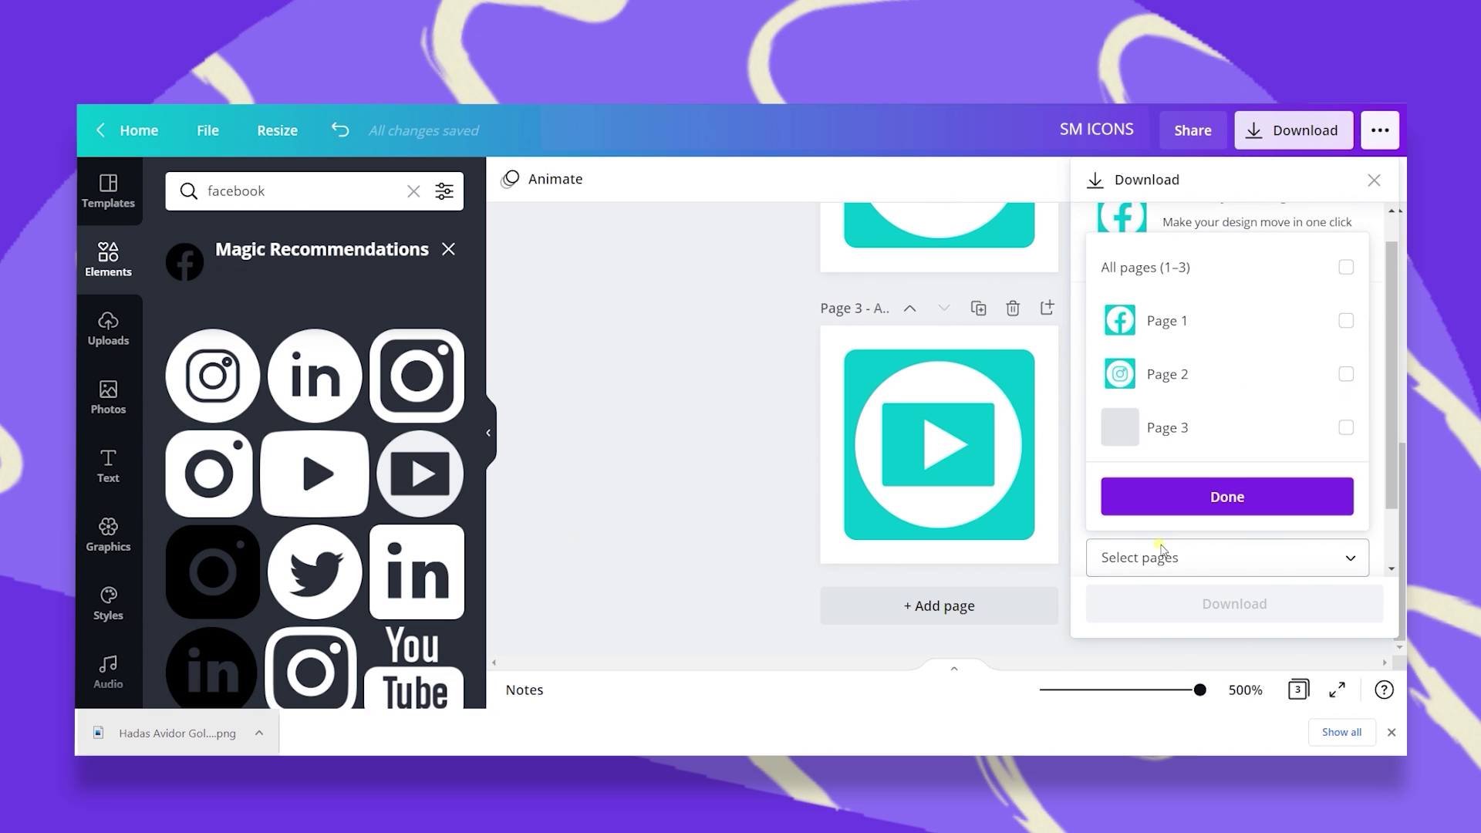
pyautogui.click(1347, 268)
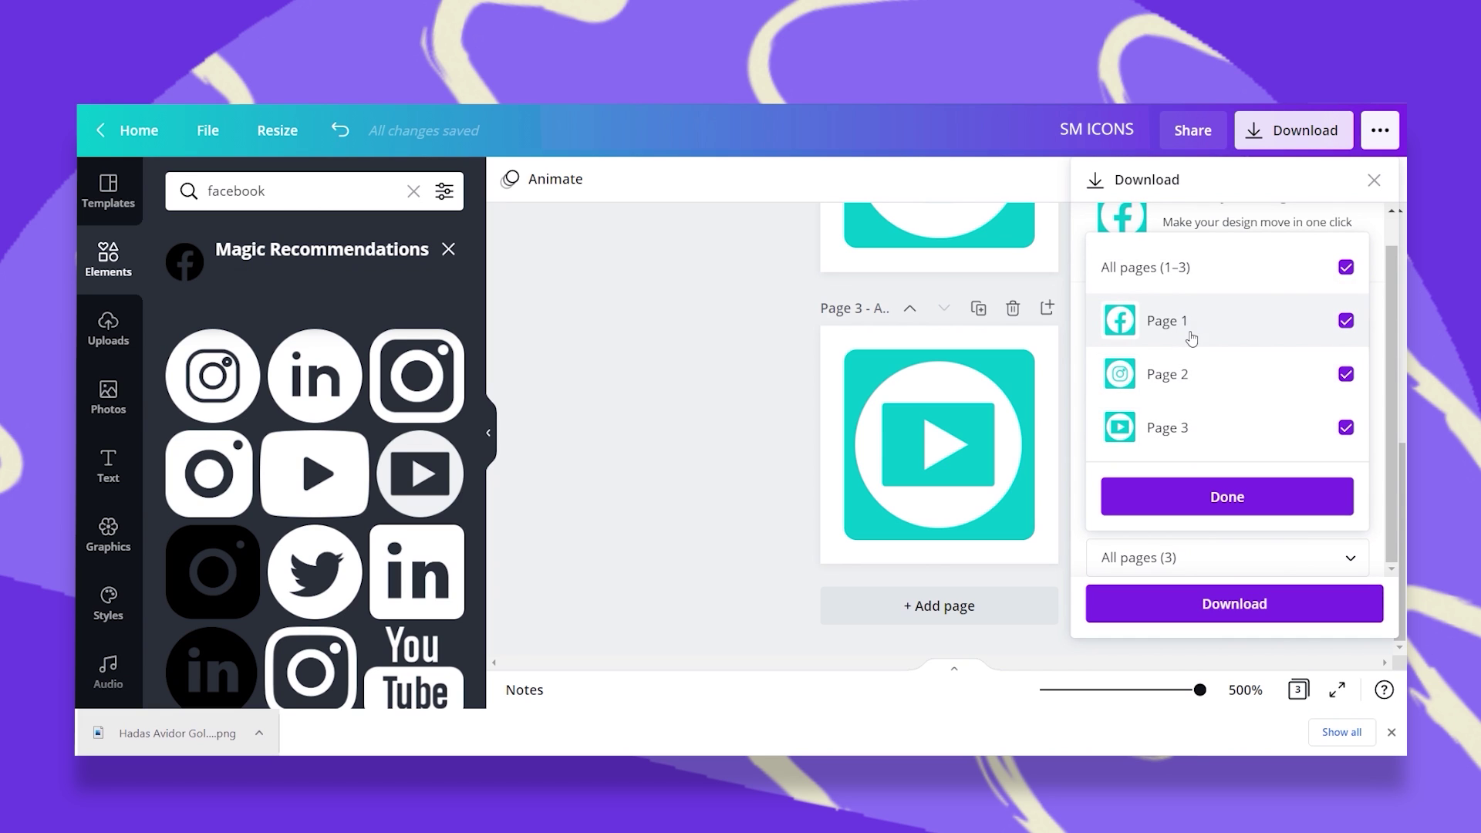
pyautogui.click(781, 378)
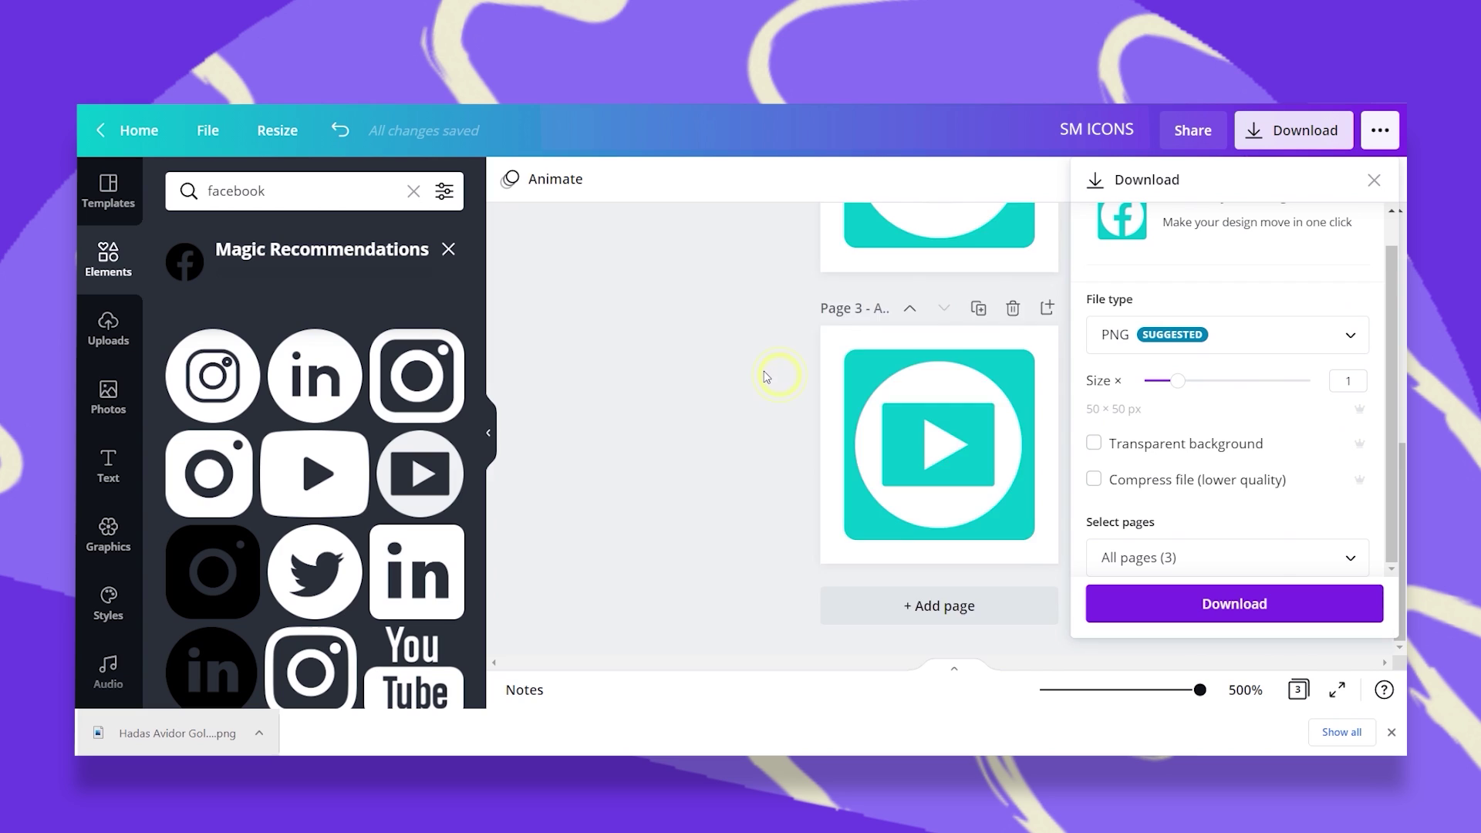
pyautogui.scroll(8, 767, 347)
pyautogui.click(886, 239)
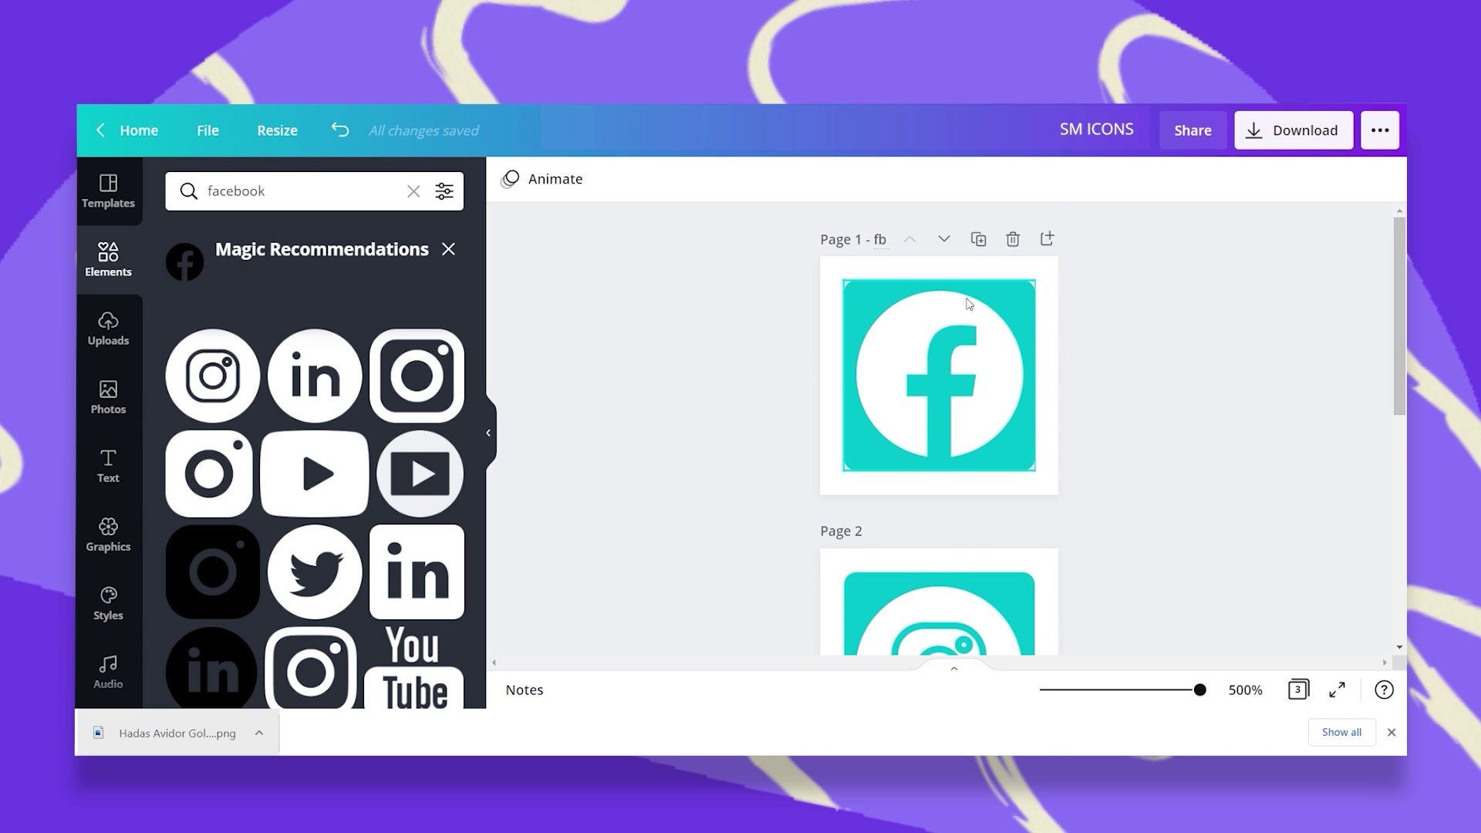
# Title Page 2 'ig' and Page 3 'yt'.
pyautogui.scroll(-2, 883, 347)
pyautogui.click(878, 445)
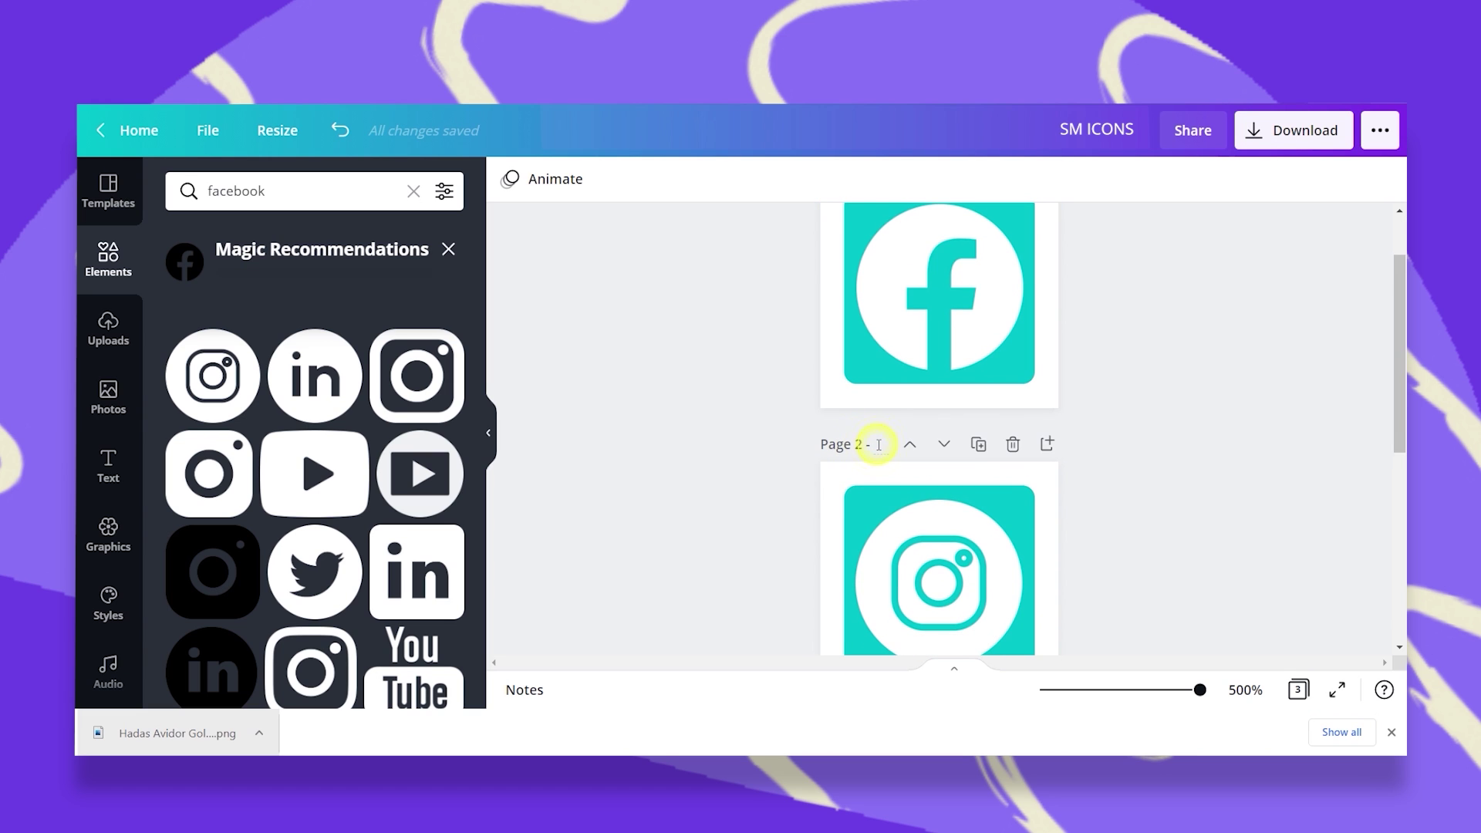
pyautogui.write('ig')
pyautogui.scroll(-3, 880, 445)
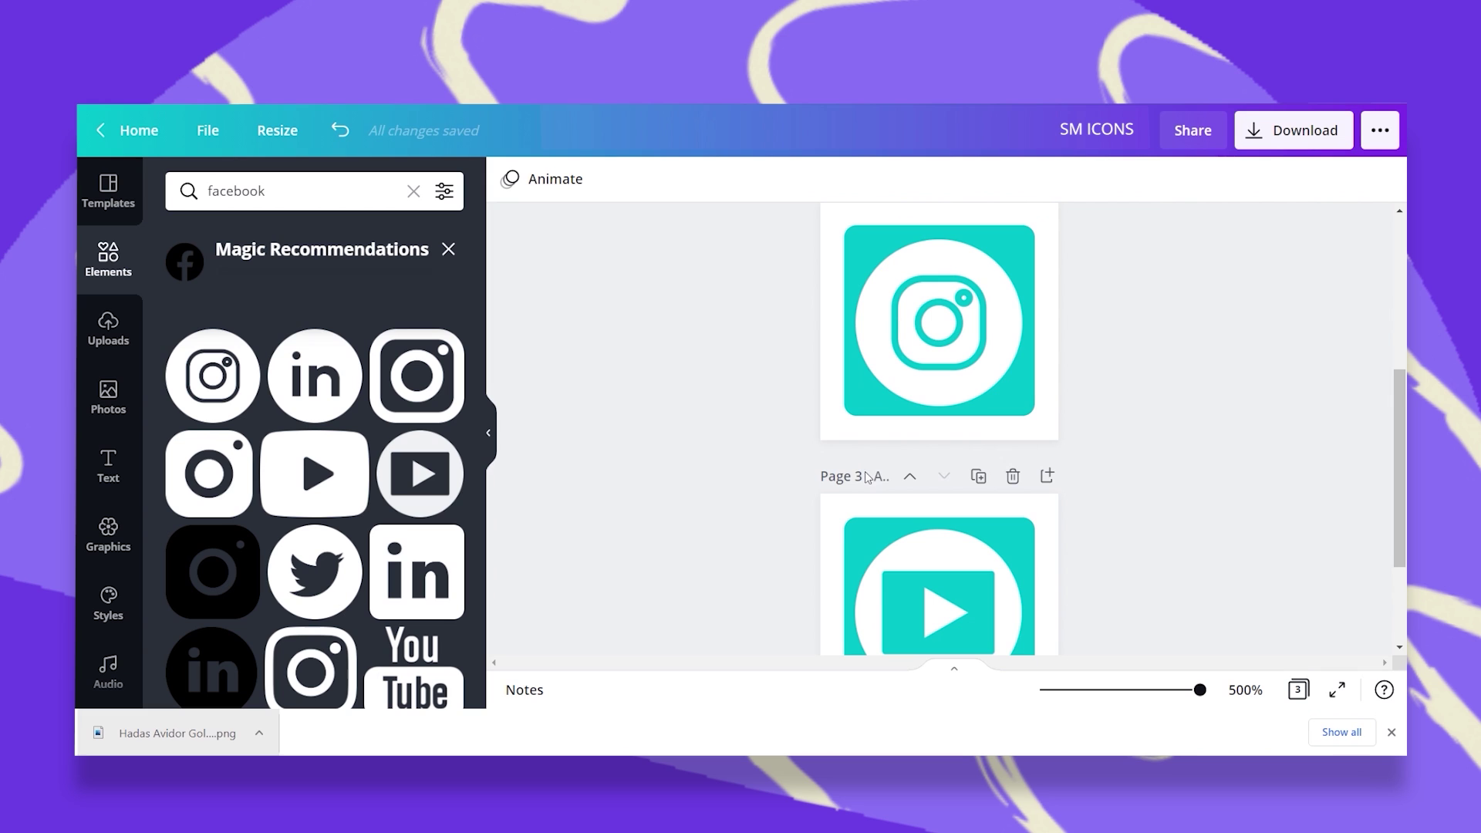
pyautogui.click(876, 476)
pyautogui.write('yt')
pyautogui.click(1188, 383)
pyautogui.scroll(5, 1188, 400)
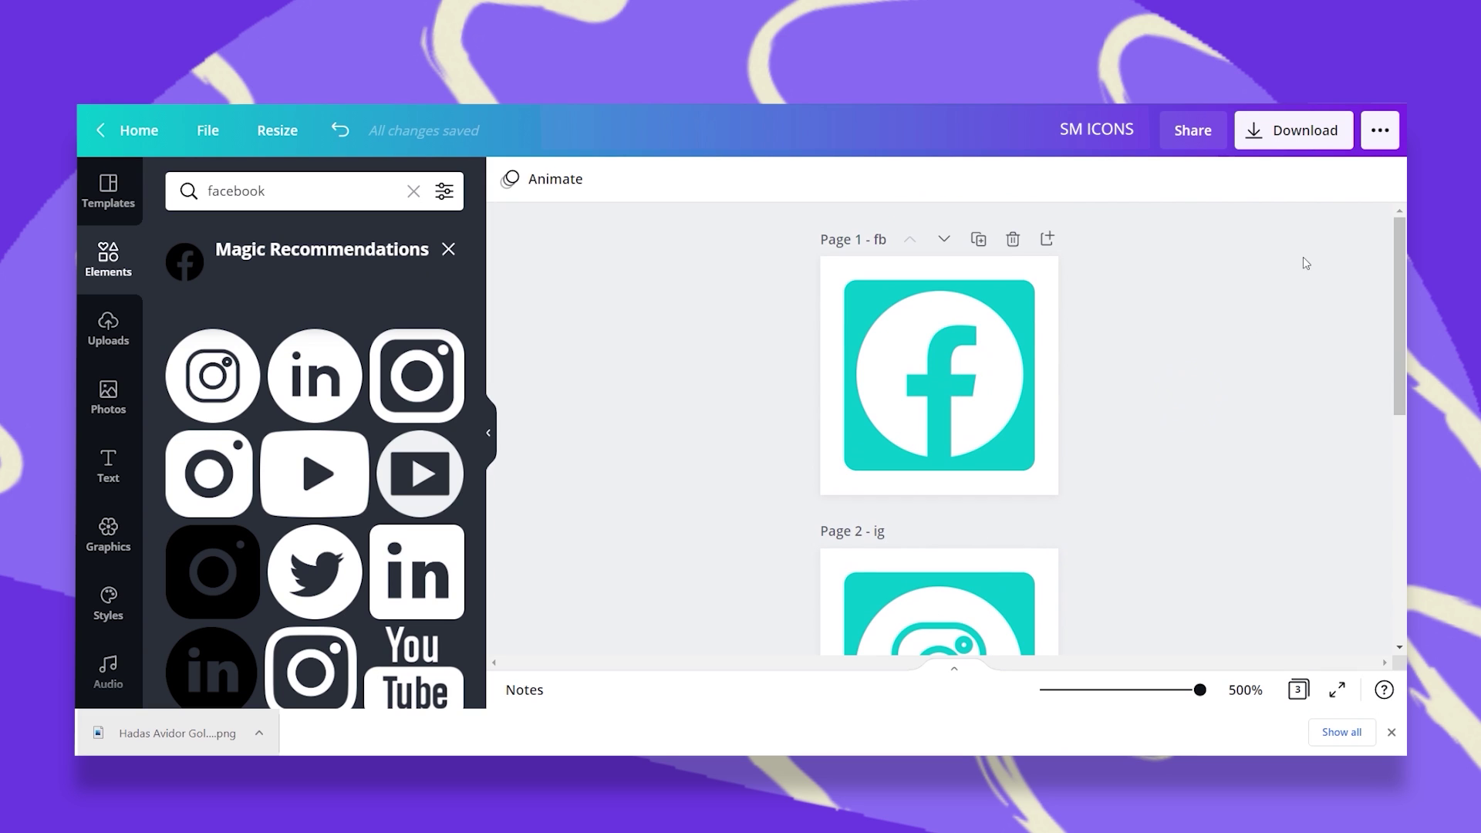
# Download all three SM ICONS pages as PNG and dismiss the saved message.
pyautogui.click(1303, 129)
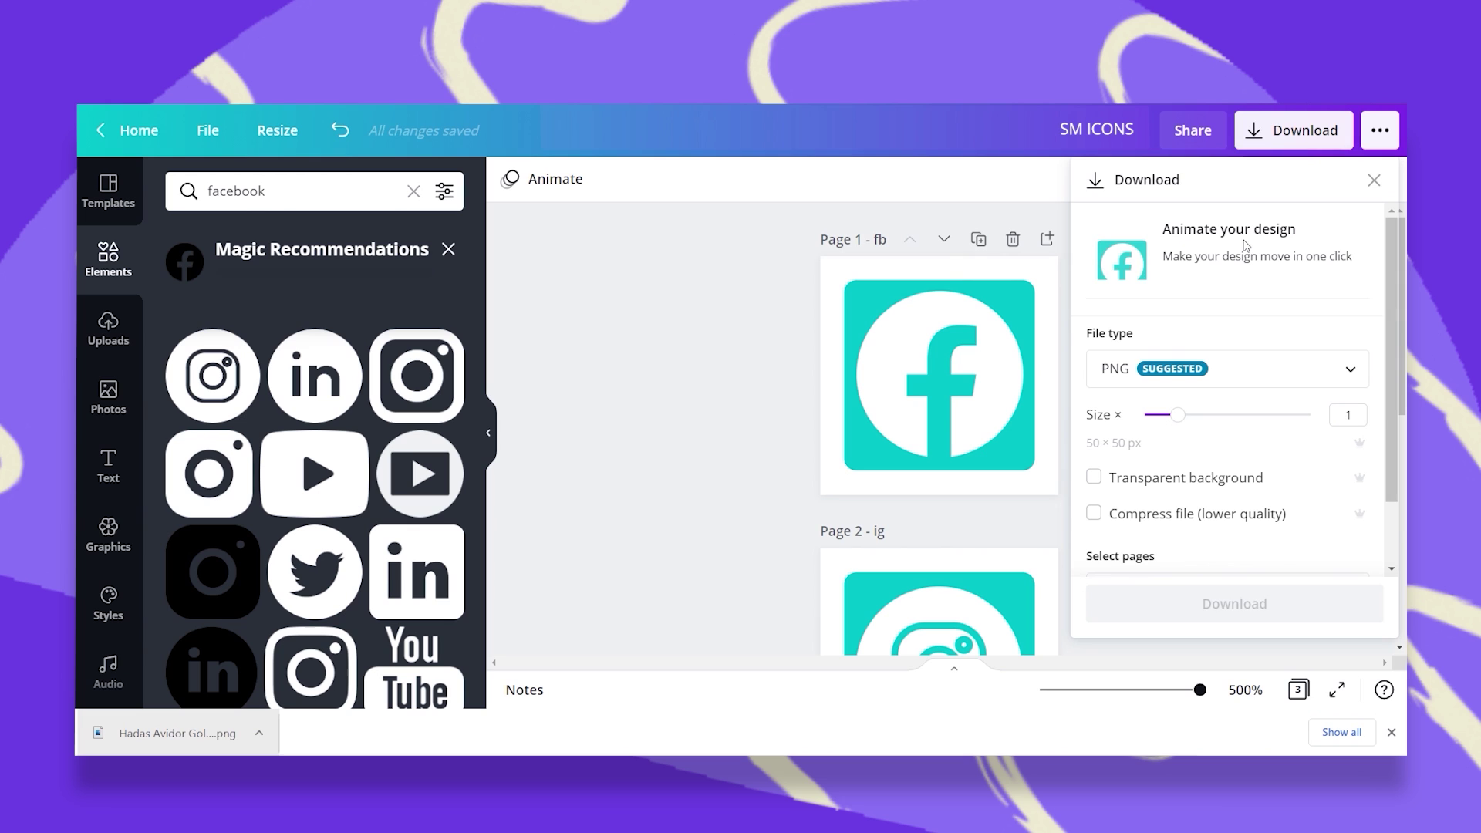
pyautogui.scroll(-1, 1232, 556)
pyautogui.click(1230, 549)
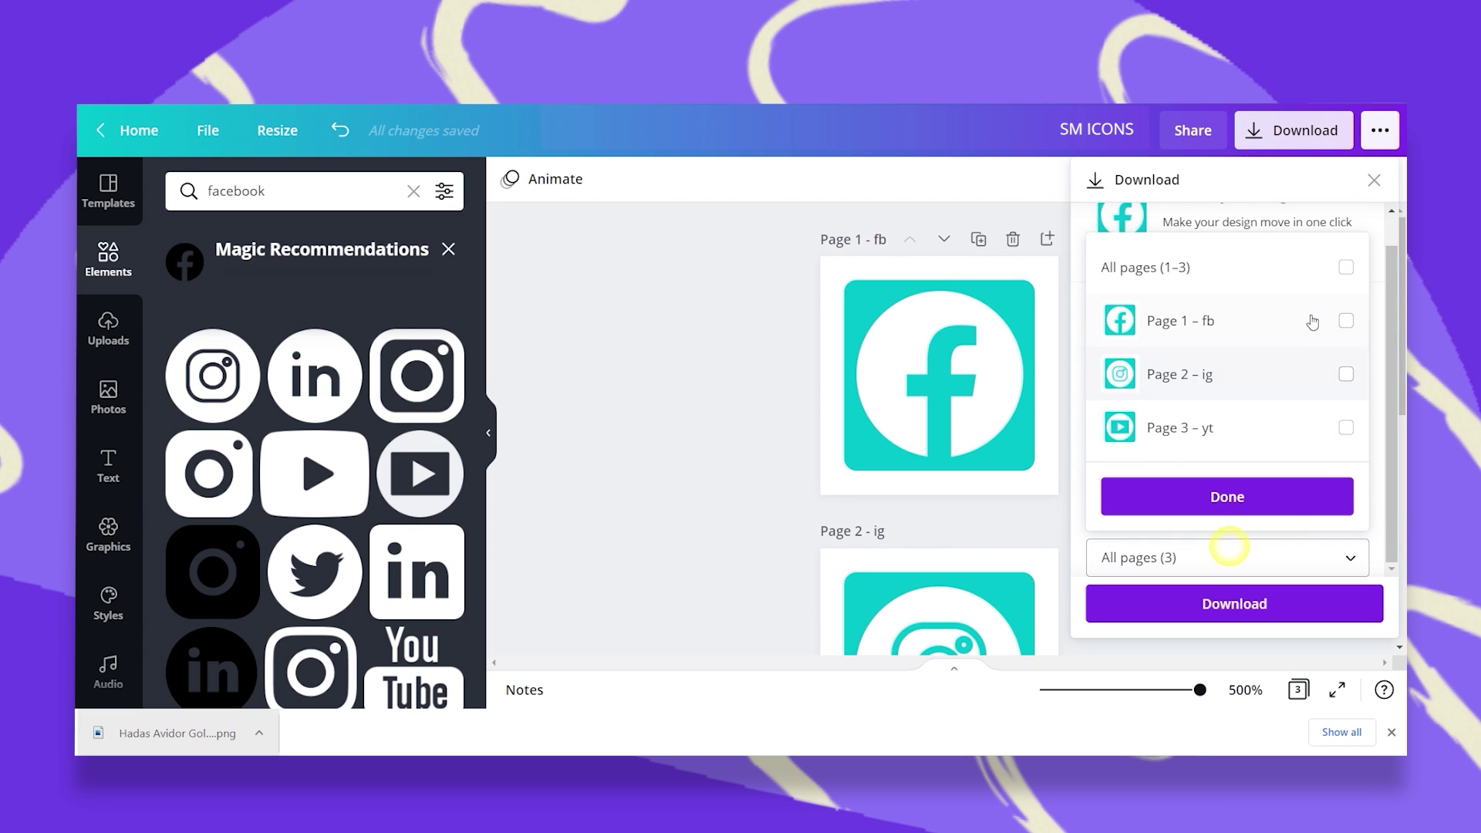
pyautogui.click(1349, 264)
pyautogui.click(1295, 509)
pyautogui.click(1299, 604)
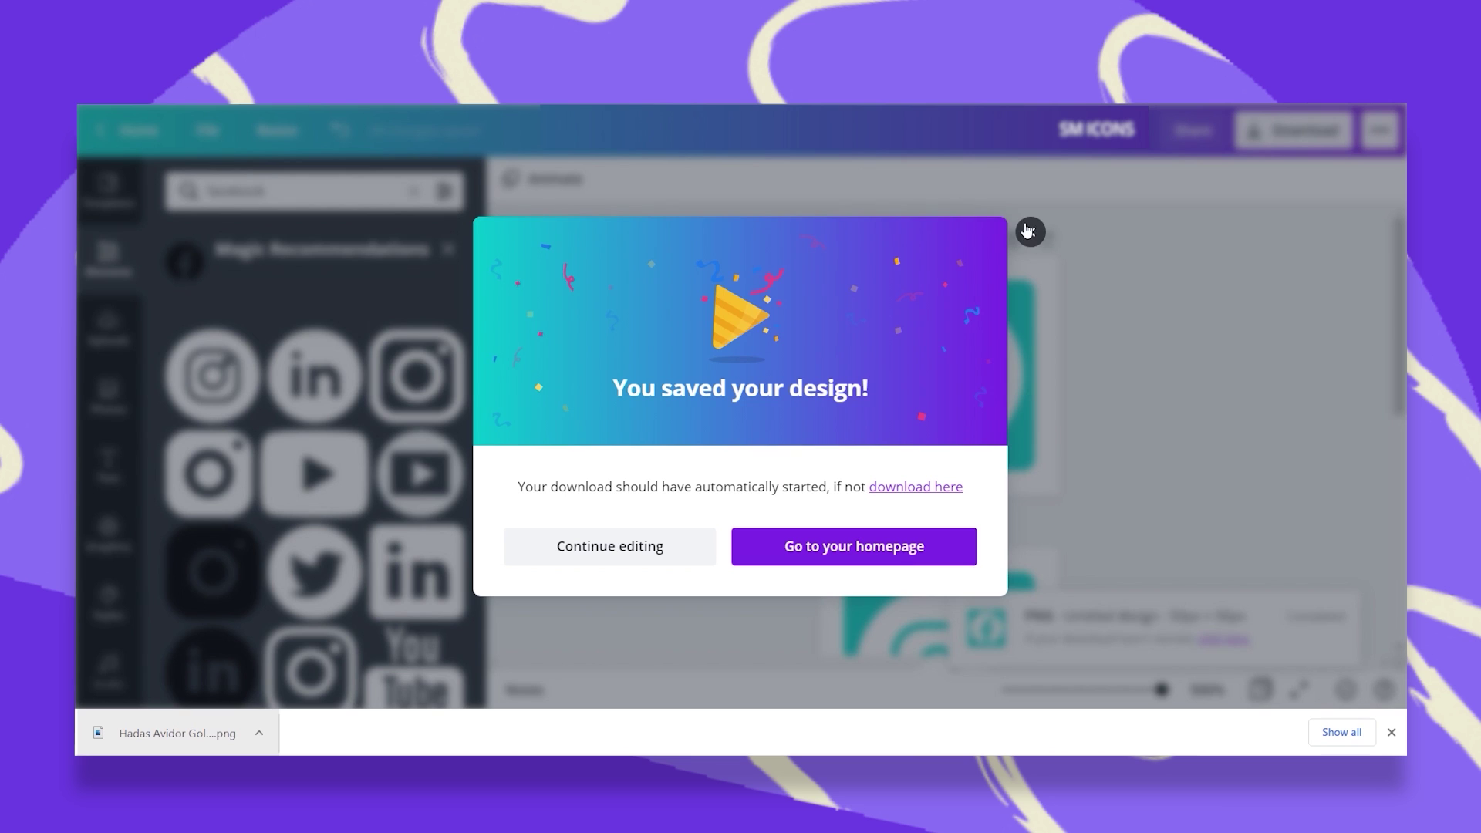
pyautogui.click(1028, 230)
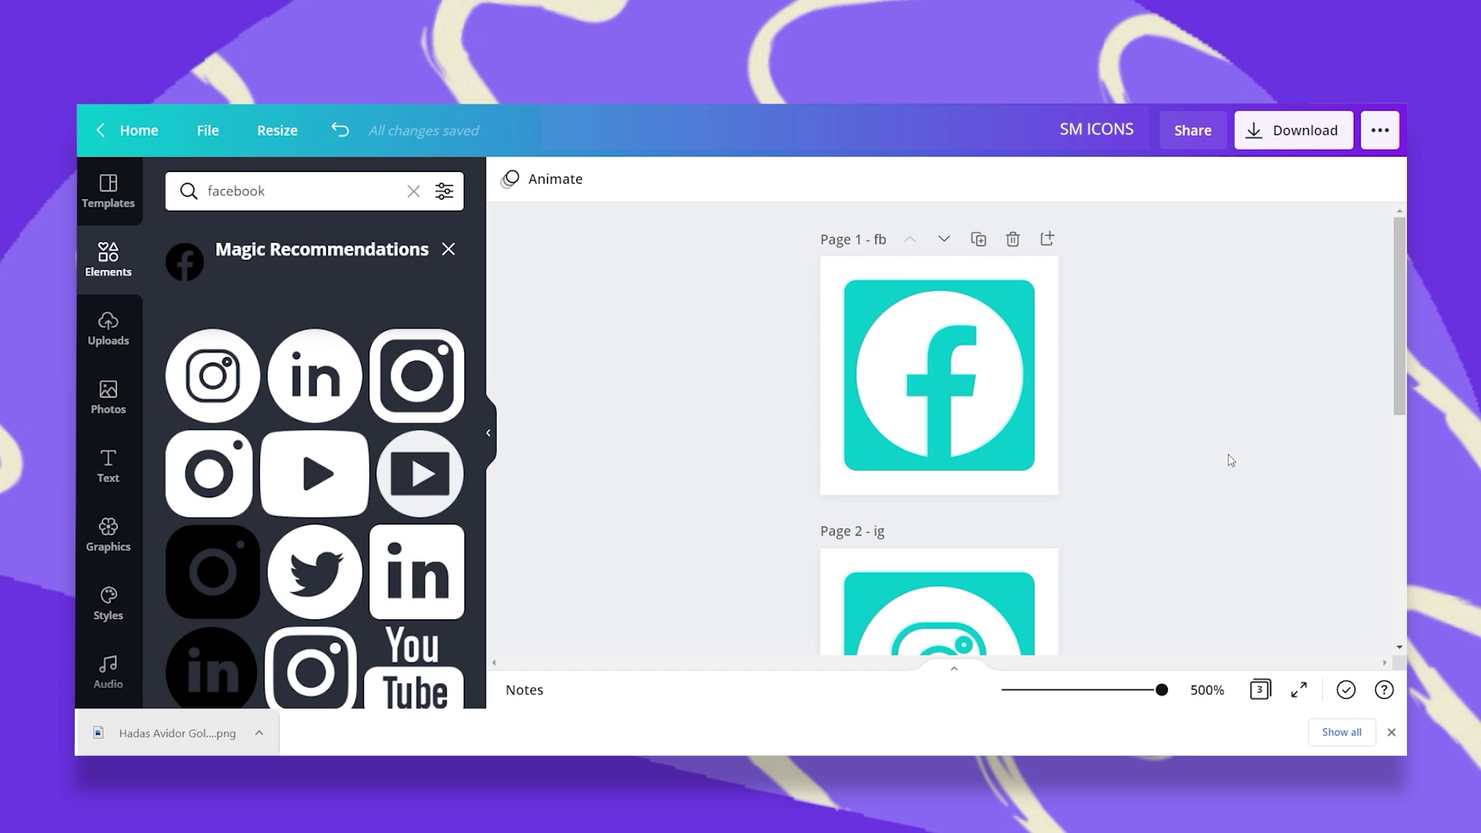
pyautogui.scroll(-2, 943, 388)
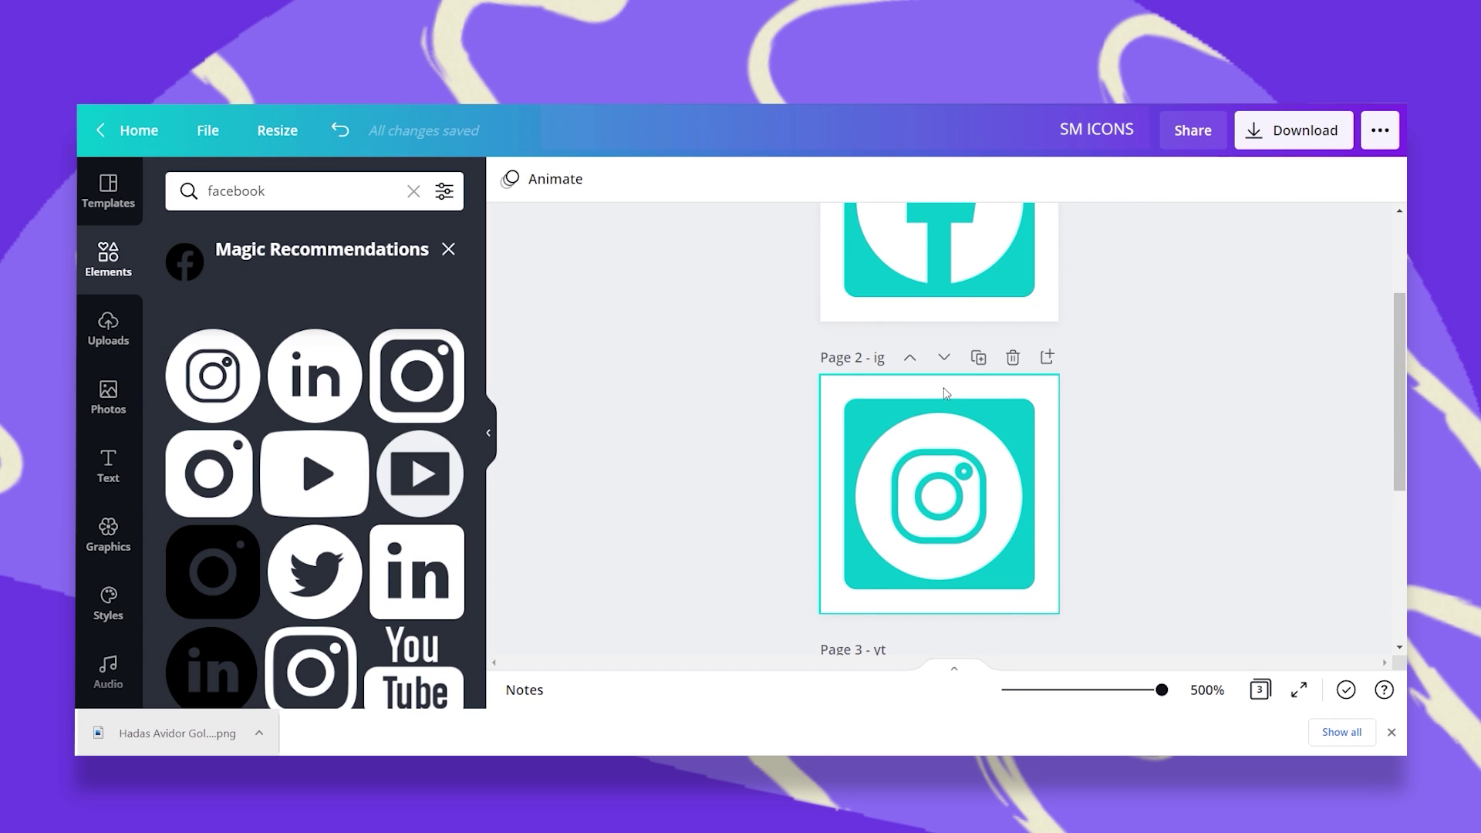
pyautogui.scroll(3, 942, 388)
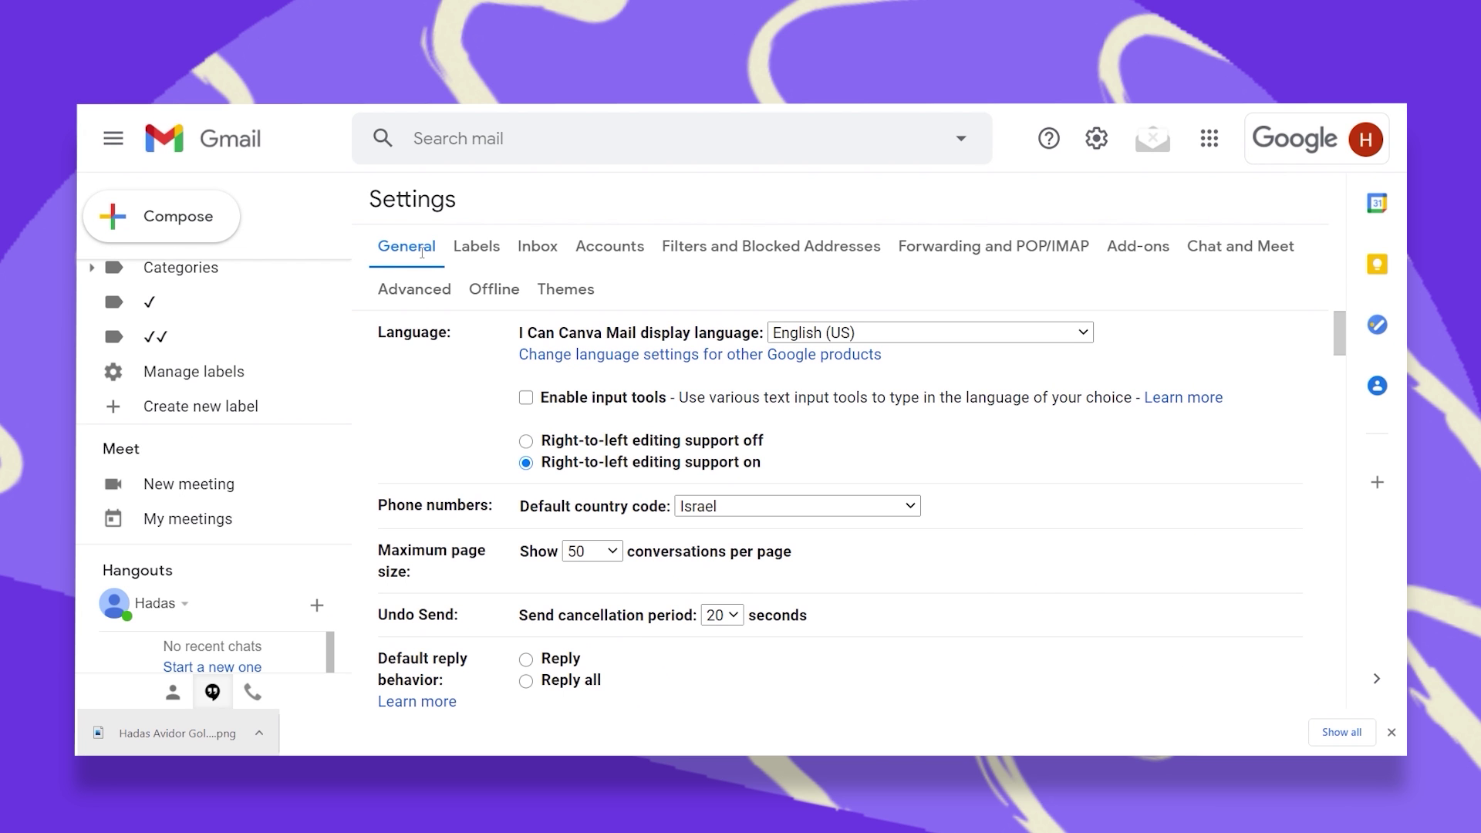
# Create a new Gmail signature, entering the user's full name as its name.
pyautogui.scroll(-15, 456, 330)
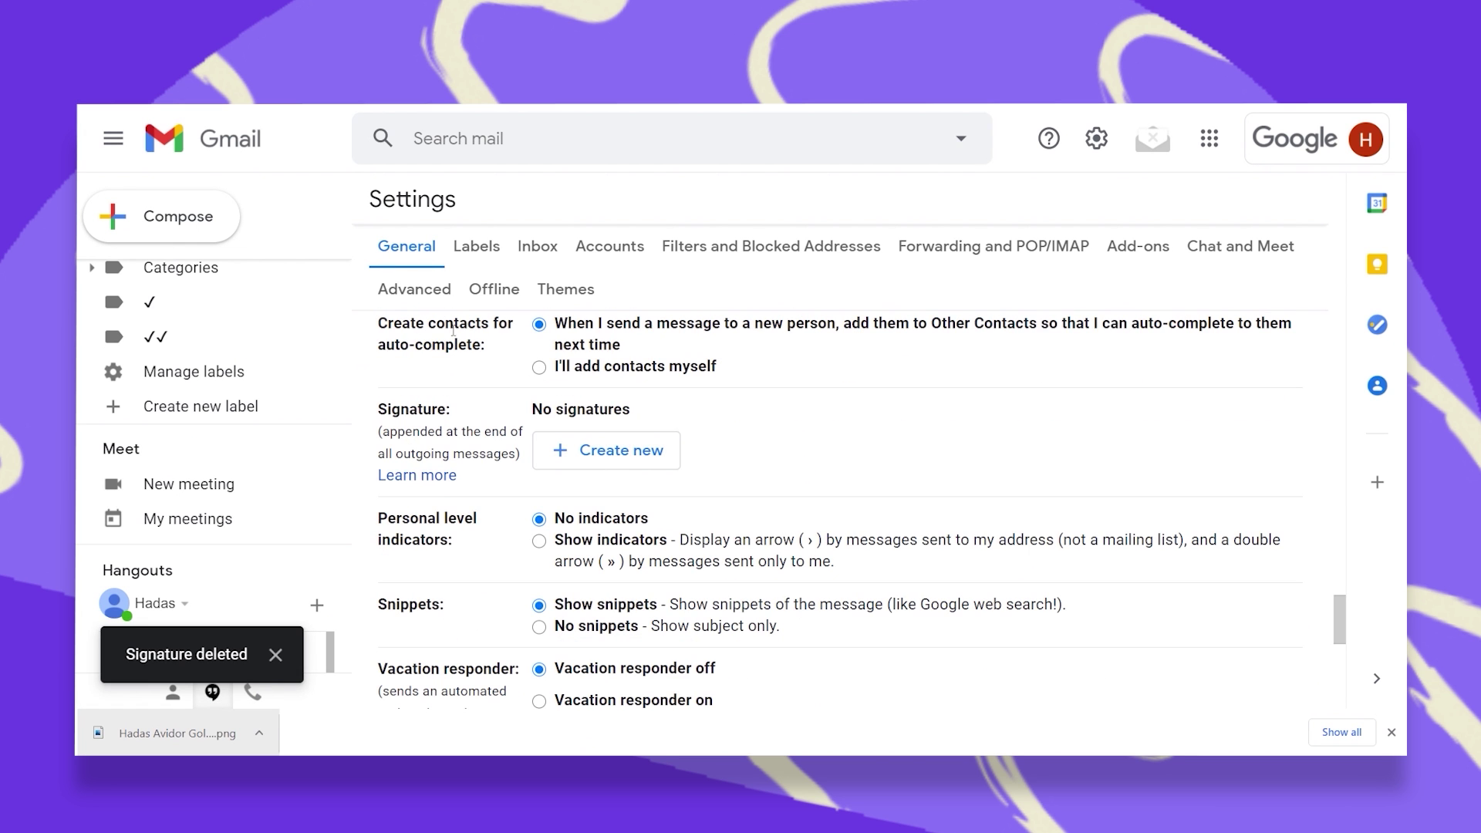
pyautogui.scroll(5, 459, 335)
pyautogui.scroll(-5, 474, 345)
pyautogui.click(561, 458)
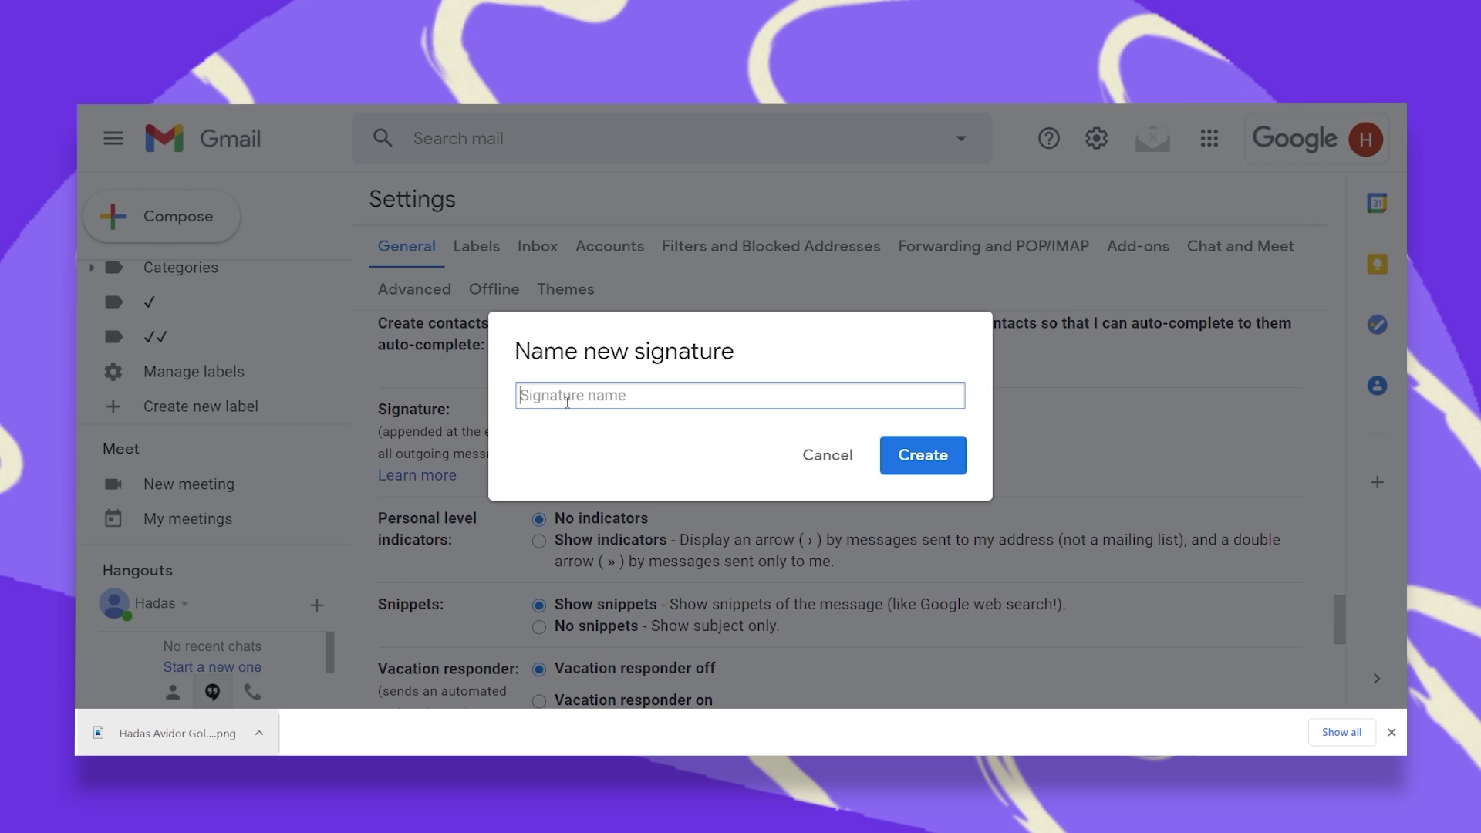
pyautogui.write('Hadas Avidor')
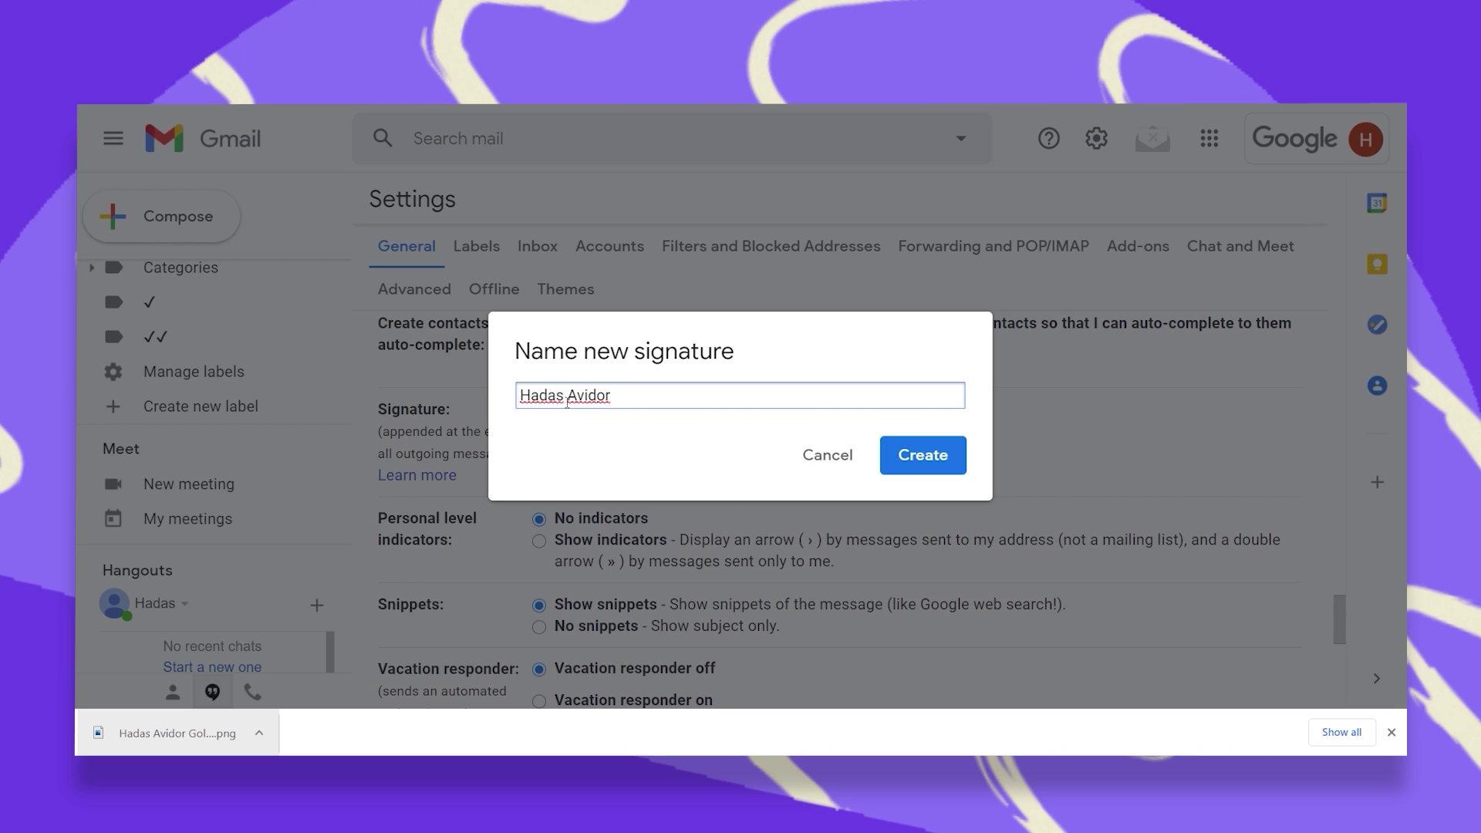
pyautogui.write(' Goldin')
pyautogui.click(907, 461)
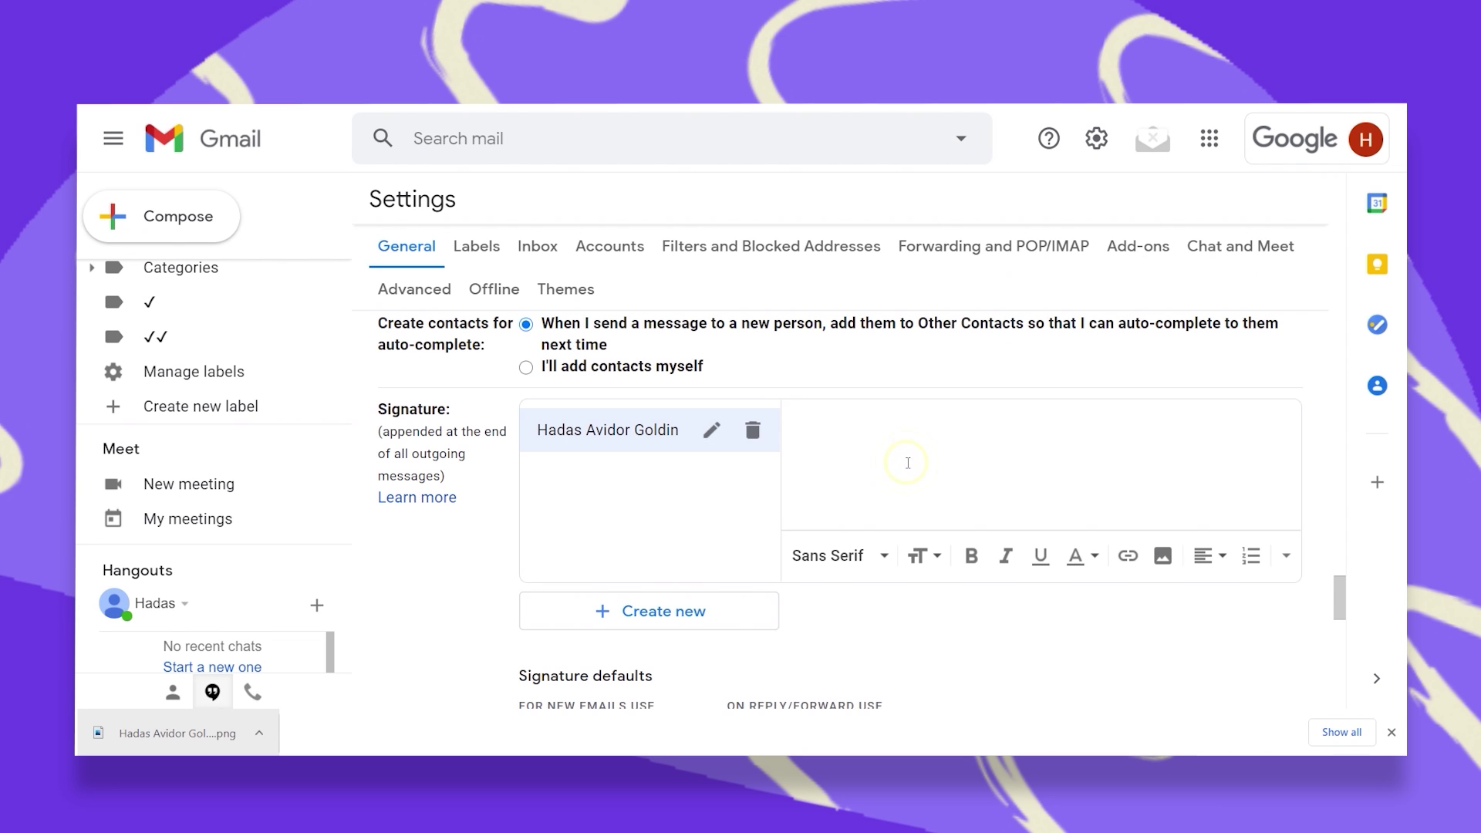
# Upload the Canva signature PNG from the Desktop into the signature.
pyautogui.click(554, 489)
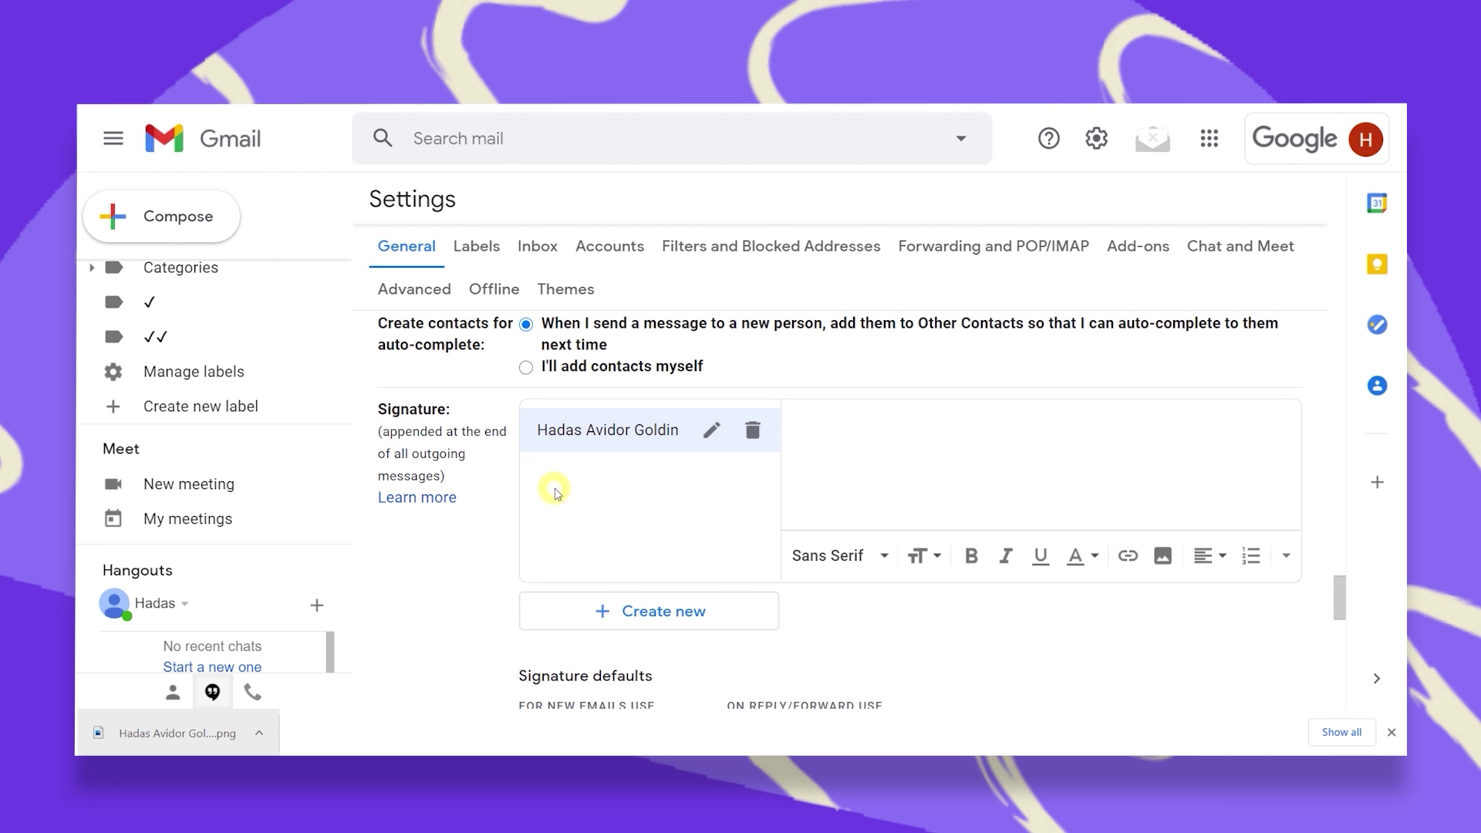
pyautogui.click(1163, 555)
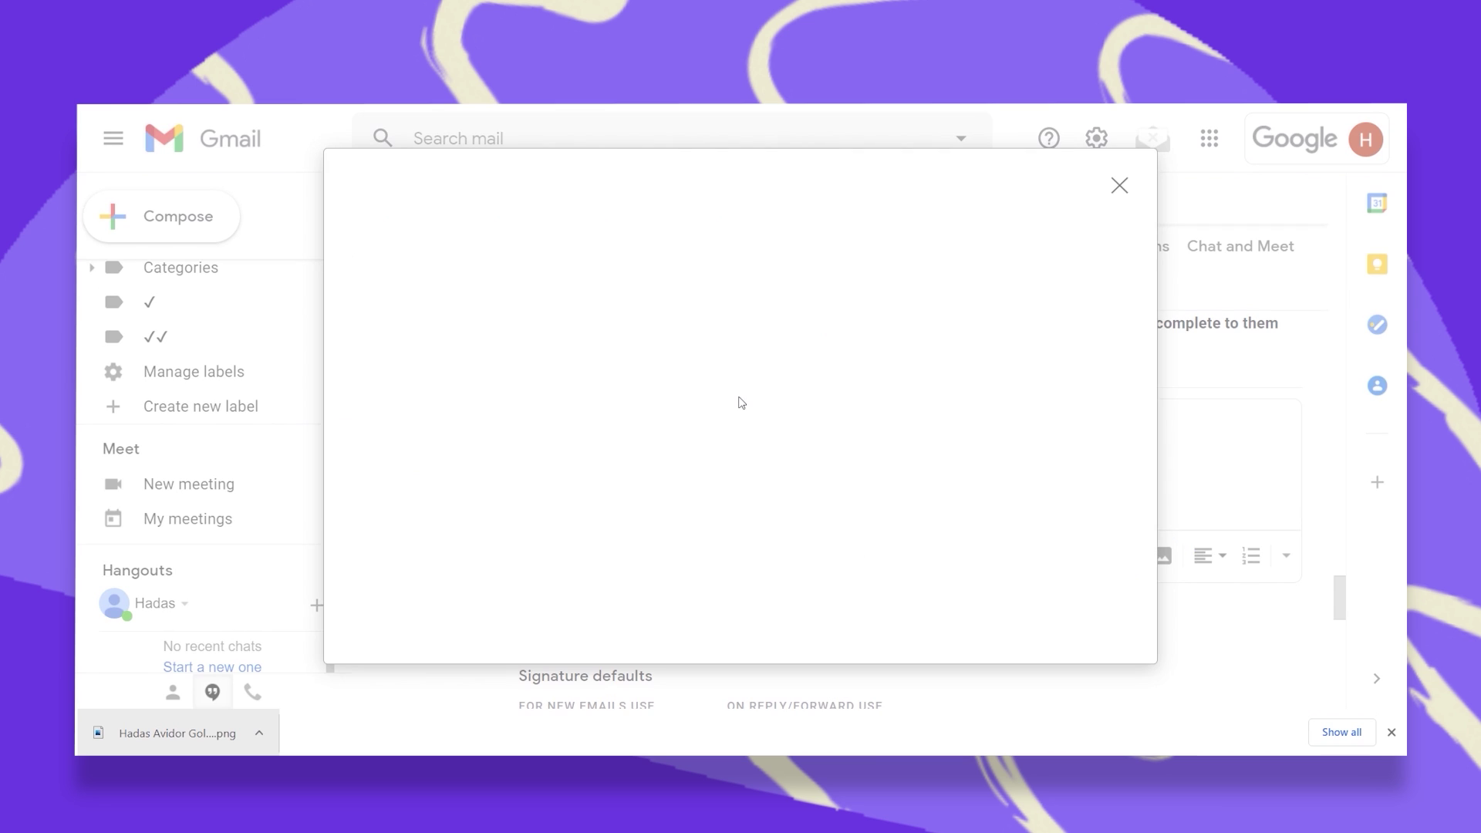
pyautogui.click(705, 470)
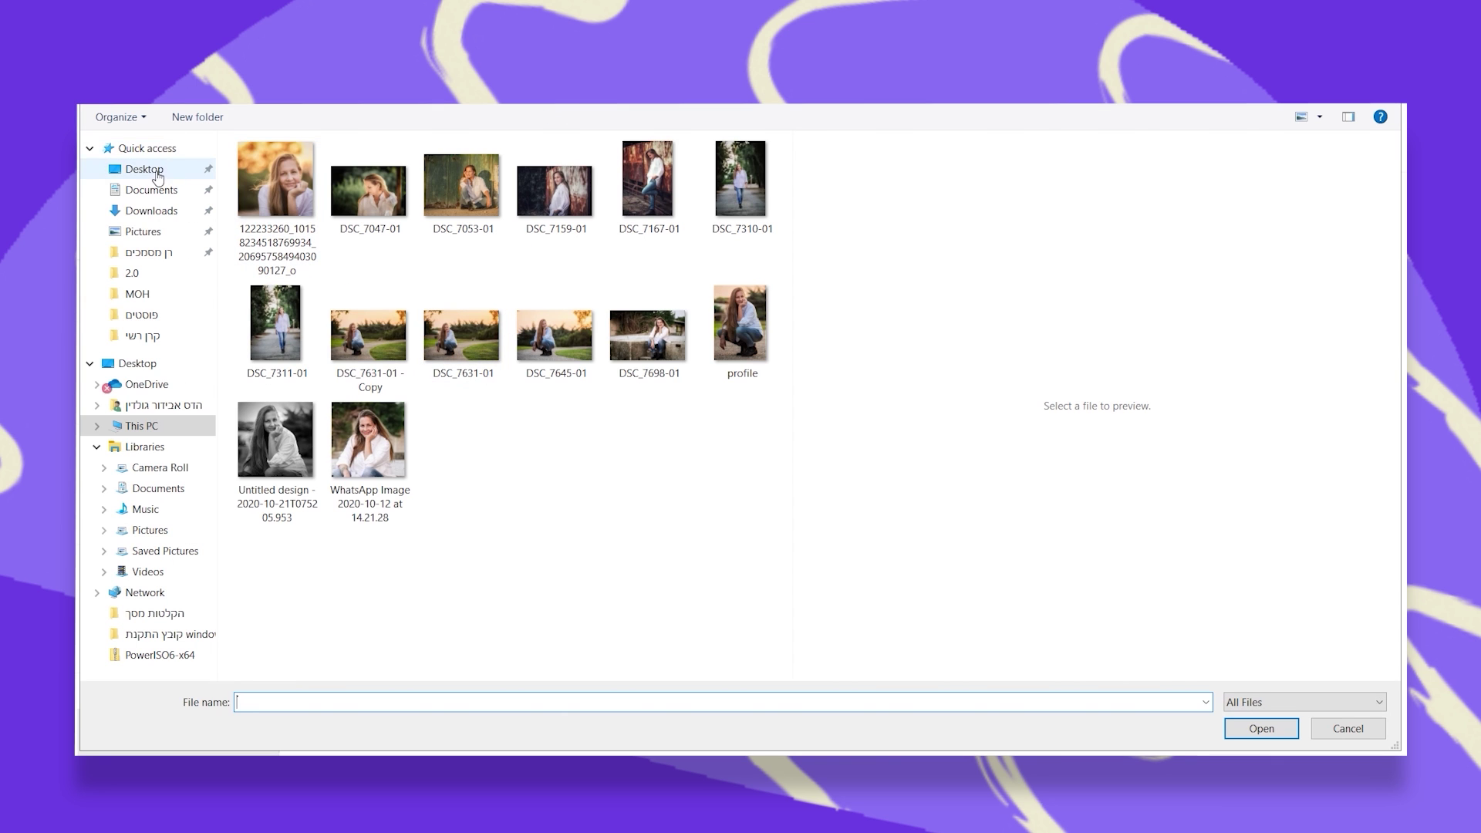
pyautogui.click(157, 171)
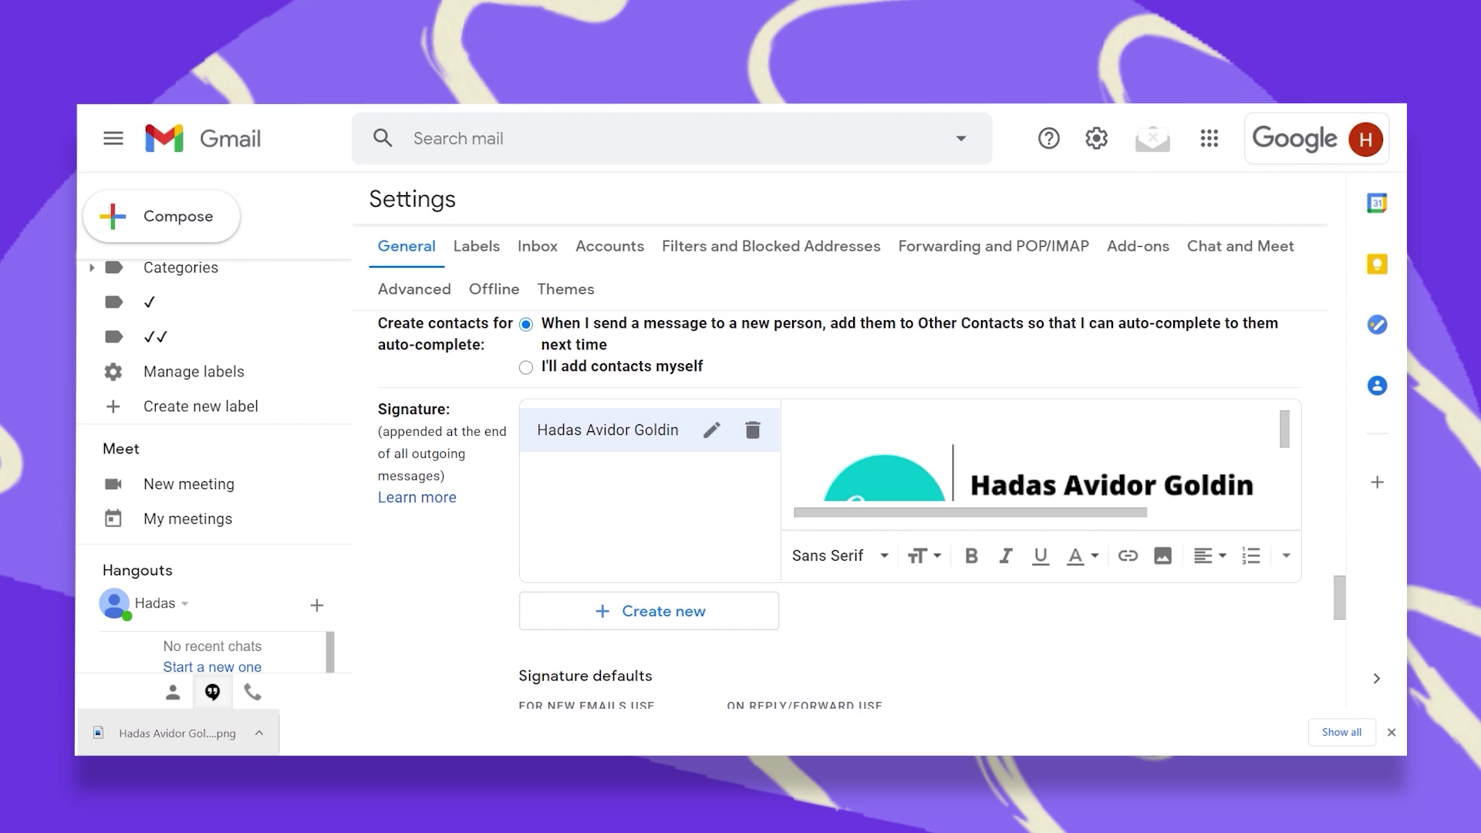
# Set the signature image size to Large.
pyautogui.rightClick(1102, 476)
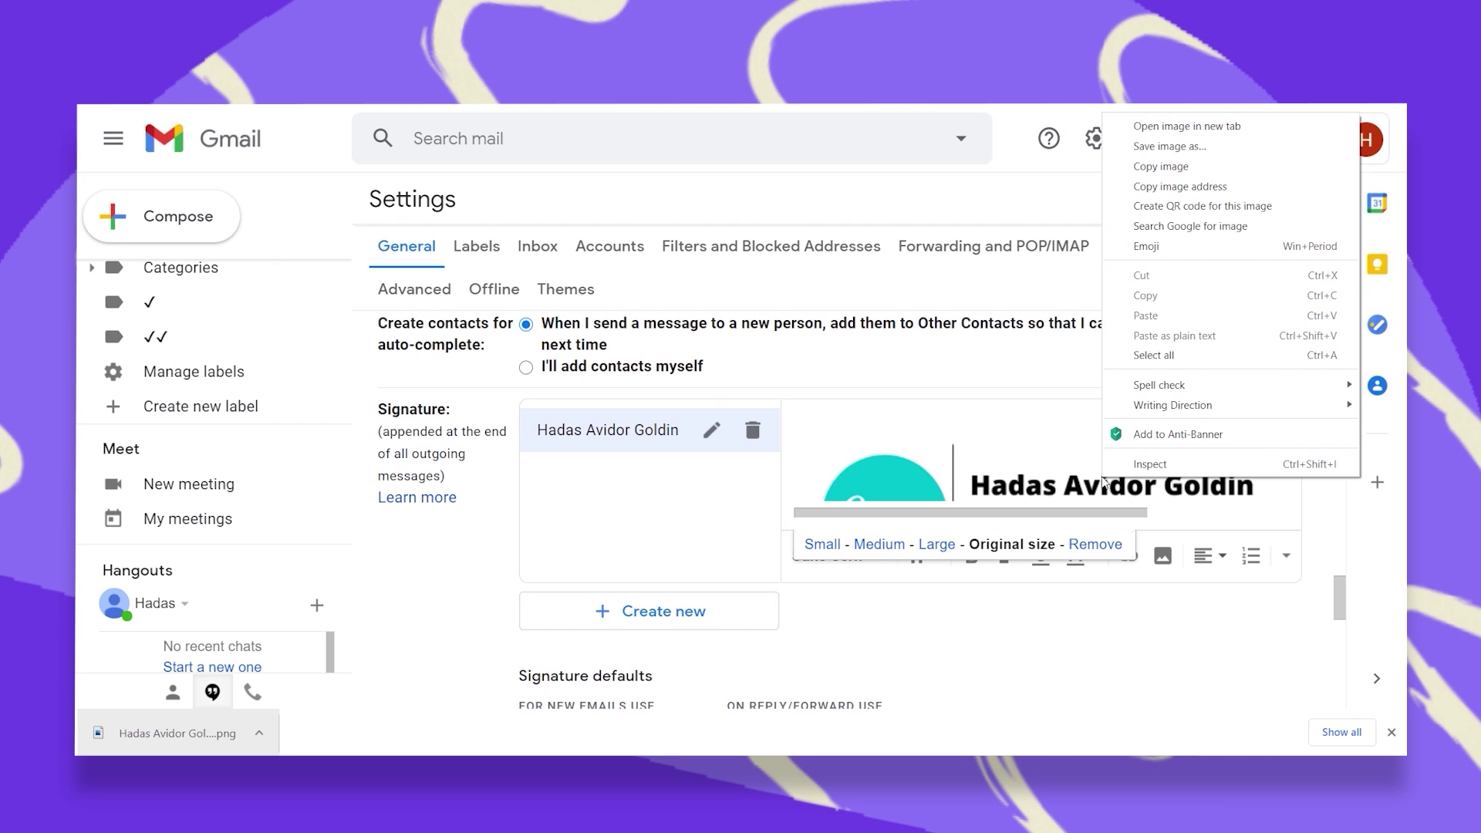
pyautogui.click(883, 544)
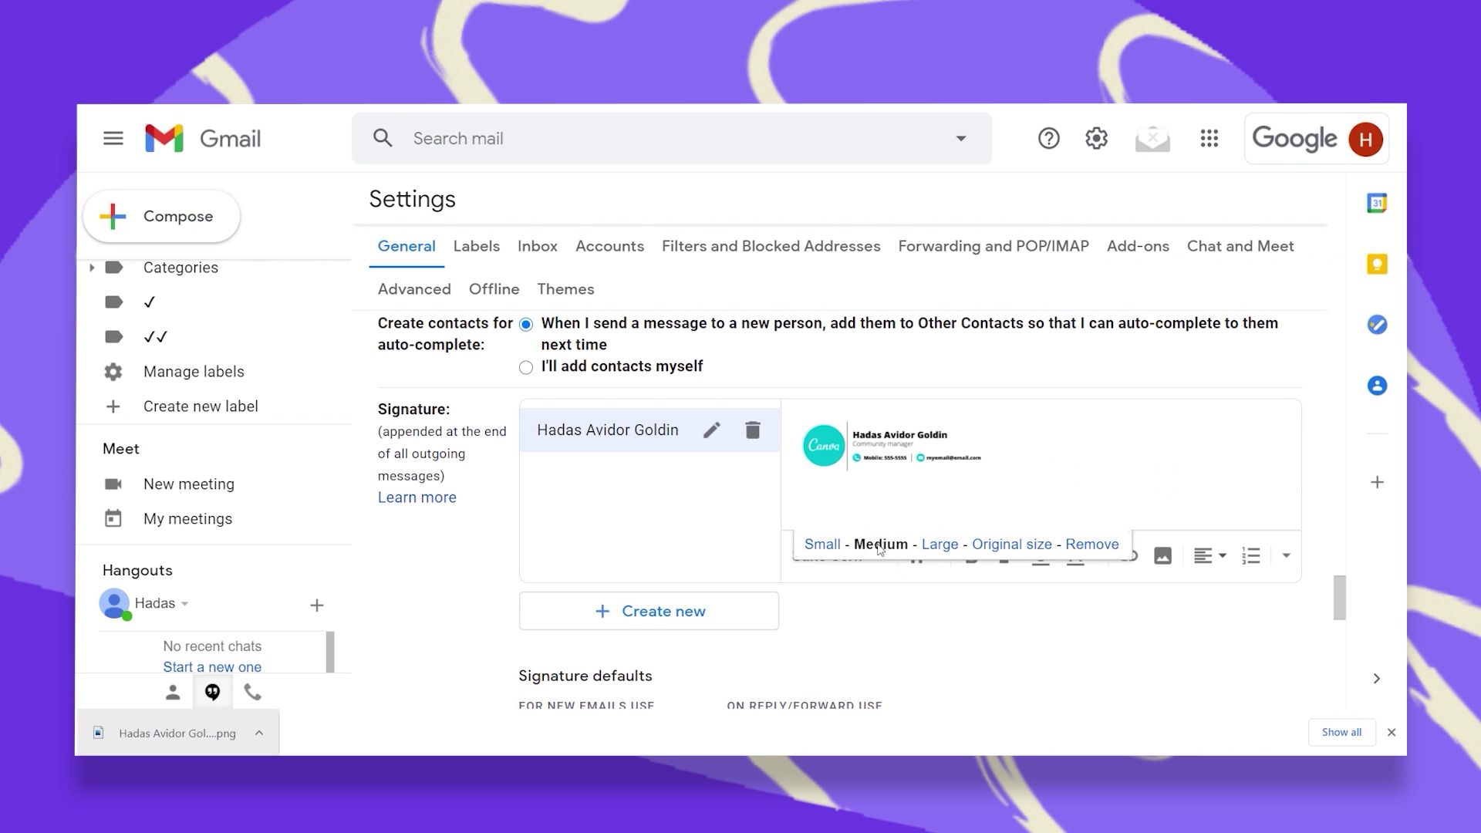
pyautogui.click(931, 544)
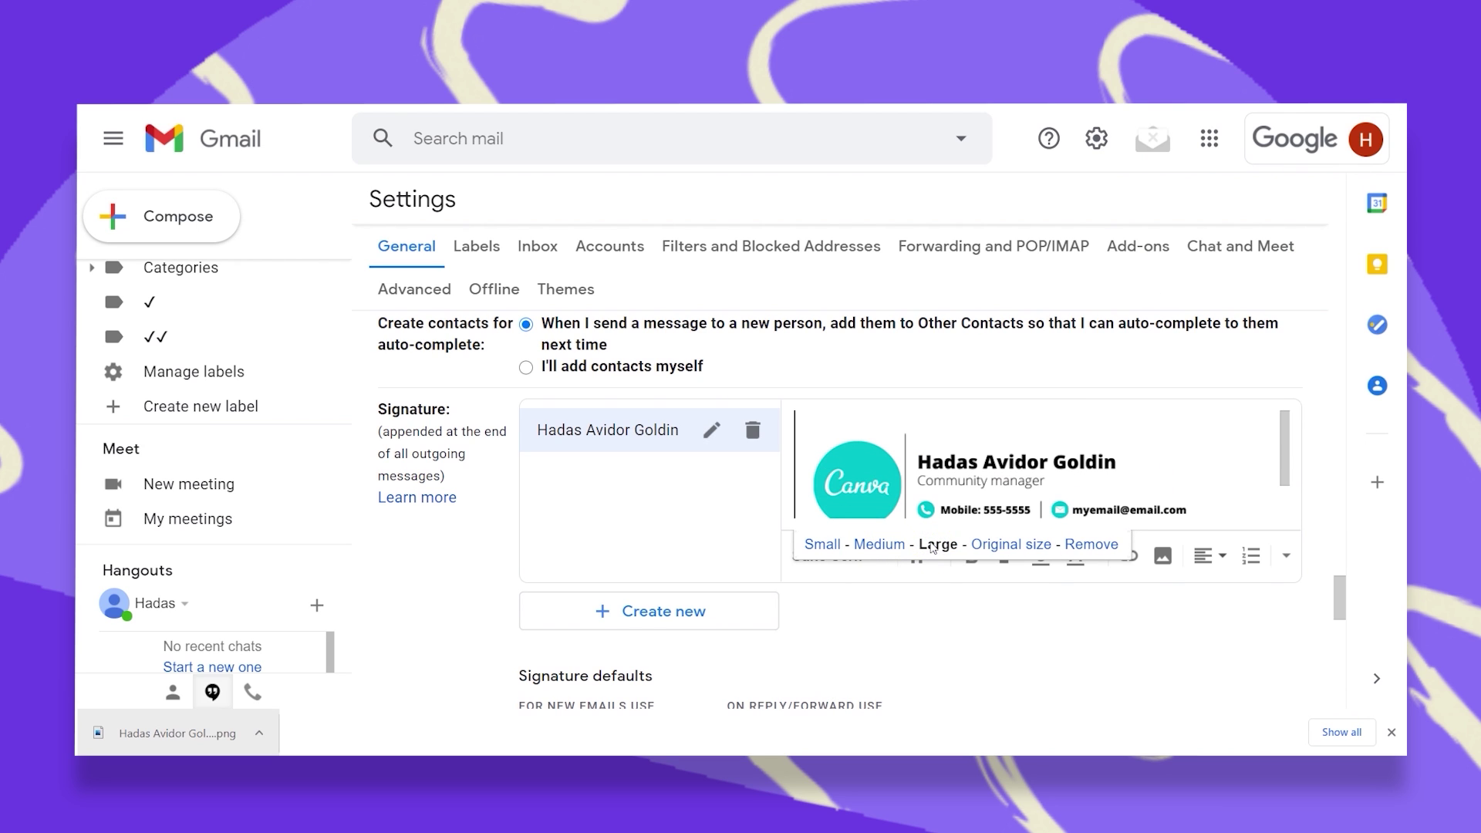
pyautogui.click(884, 544)
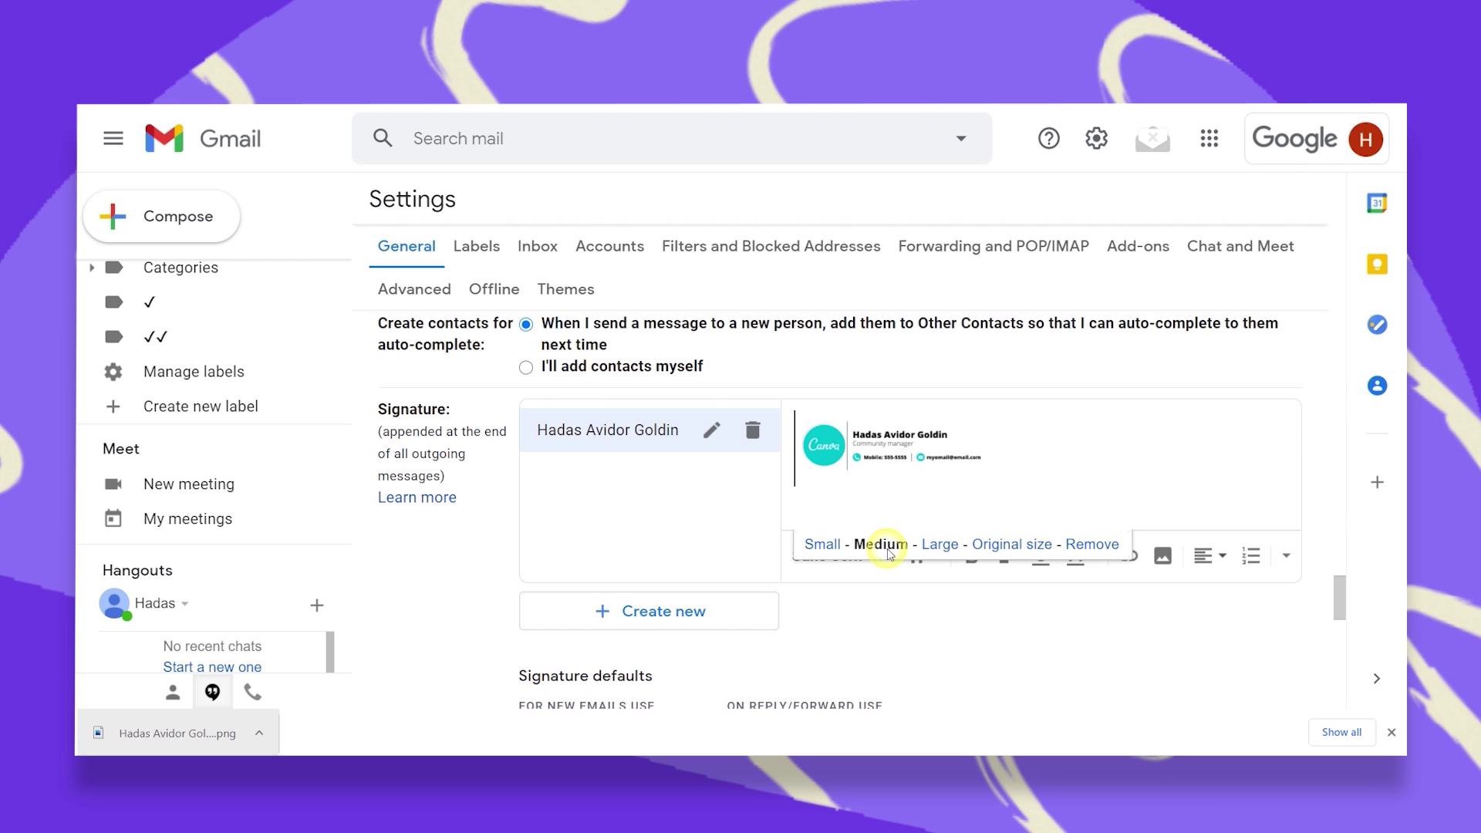
pyautogui.click(938, 543)
pyautogui.scroll(-1, 1157, 530)
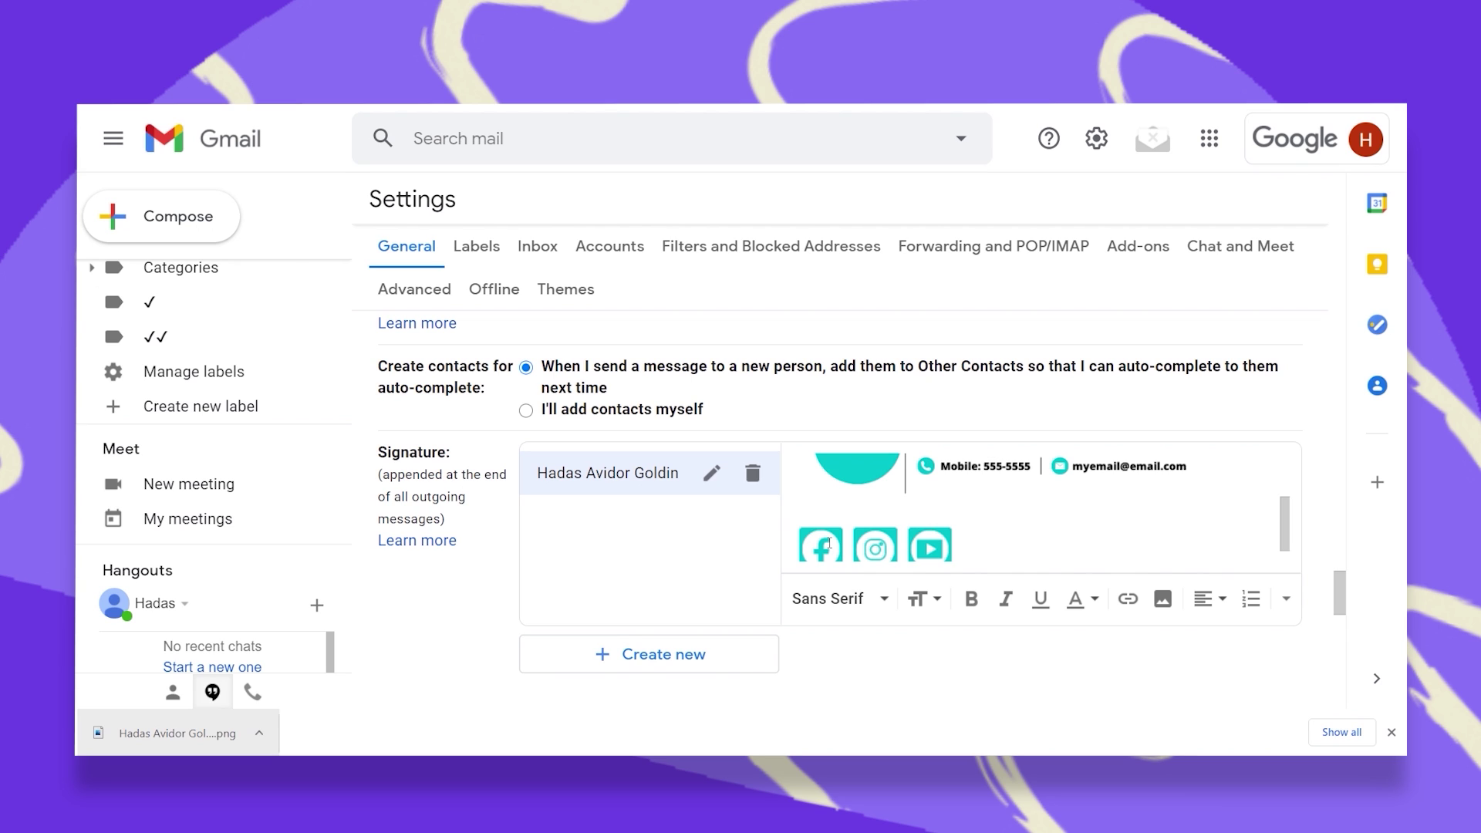
# Delete the YouTube and Instagram icons and open the Edit Link dialog for the signature image.
pyautogui.moveTo(948, 544); pyautogui.dragTo(837, 533)
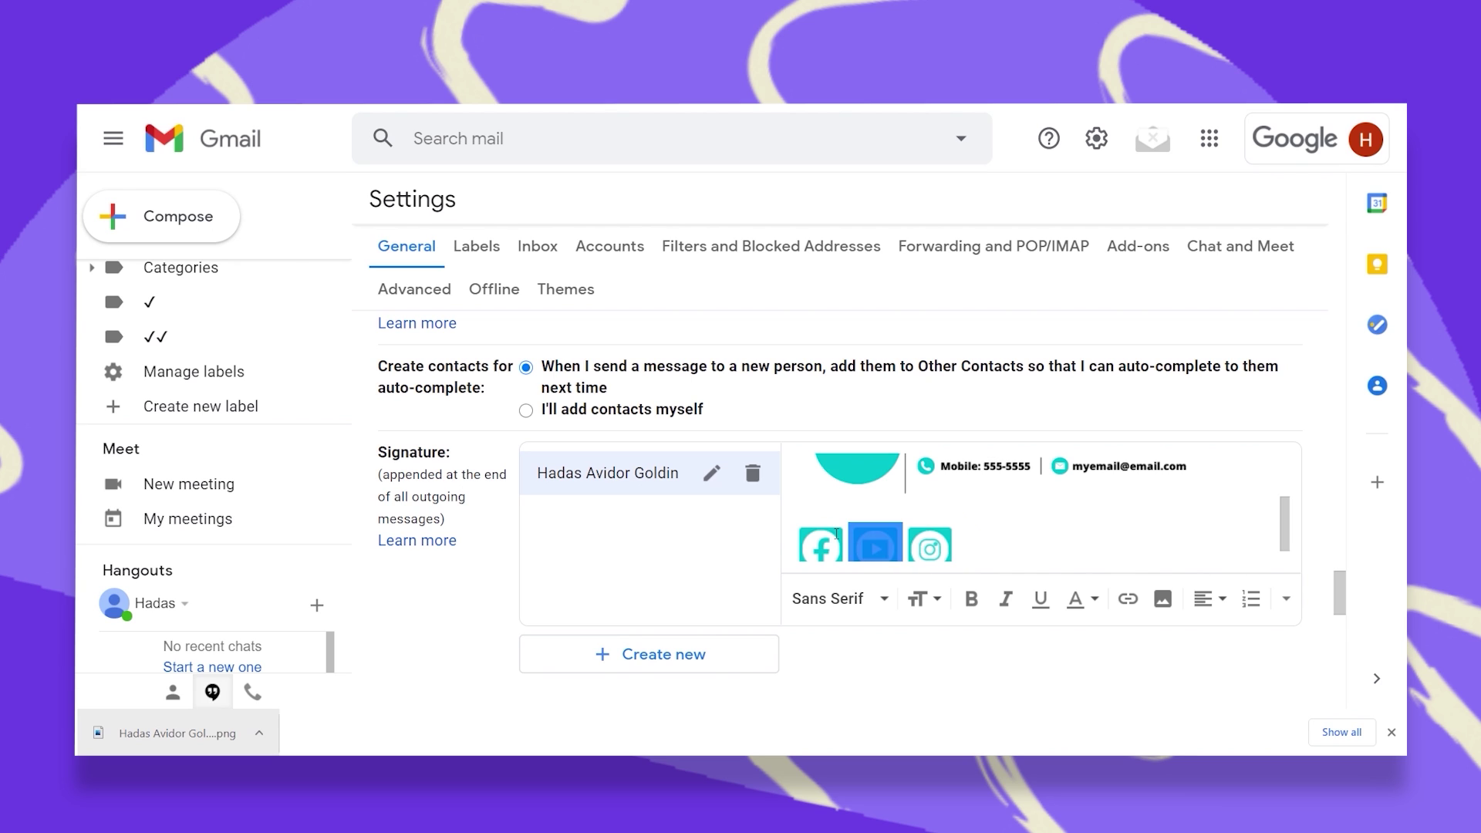
pyautogui.press('Delete')
pyautogui.press('Delete')
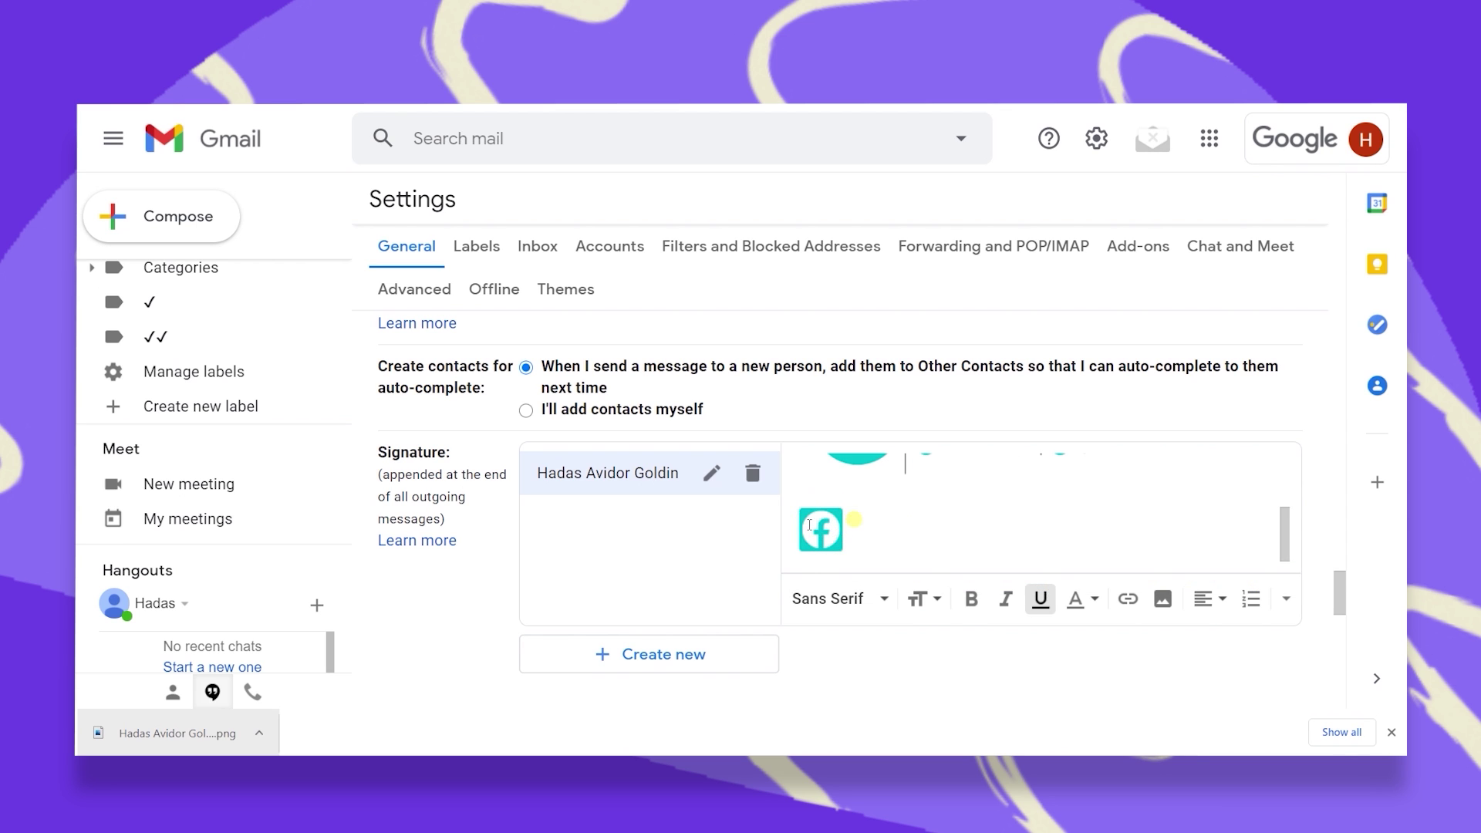
pyautogui.scroll(3, 826, 525)
pyautogui.click(858, 529)
pyautogui.scroll(-1, 859, 529)
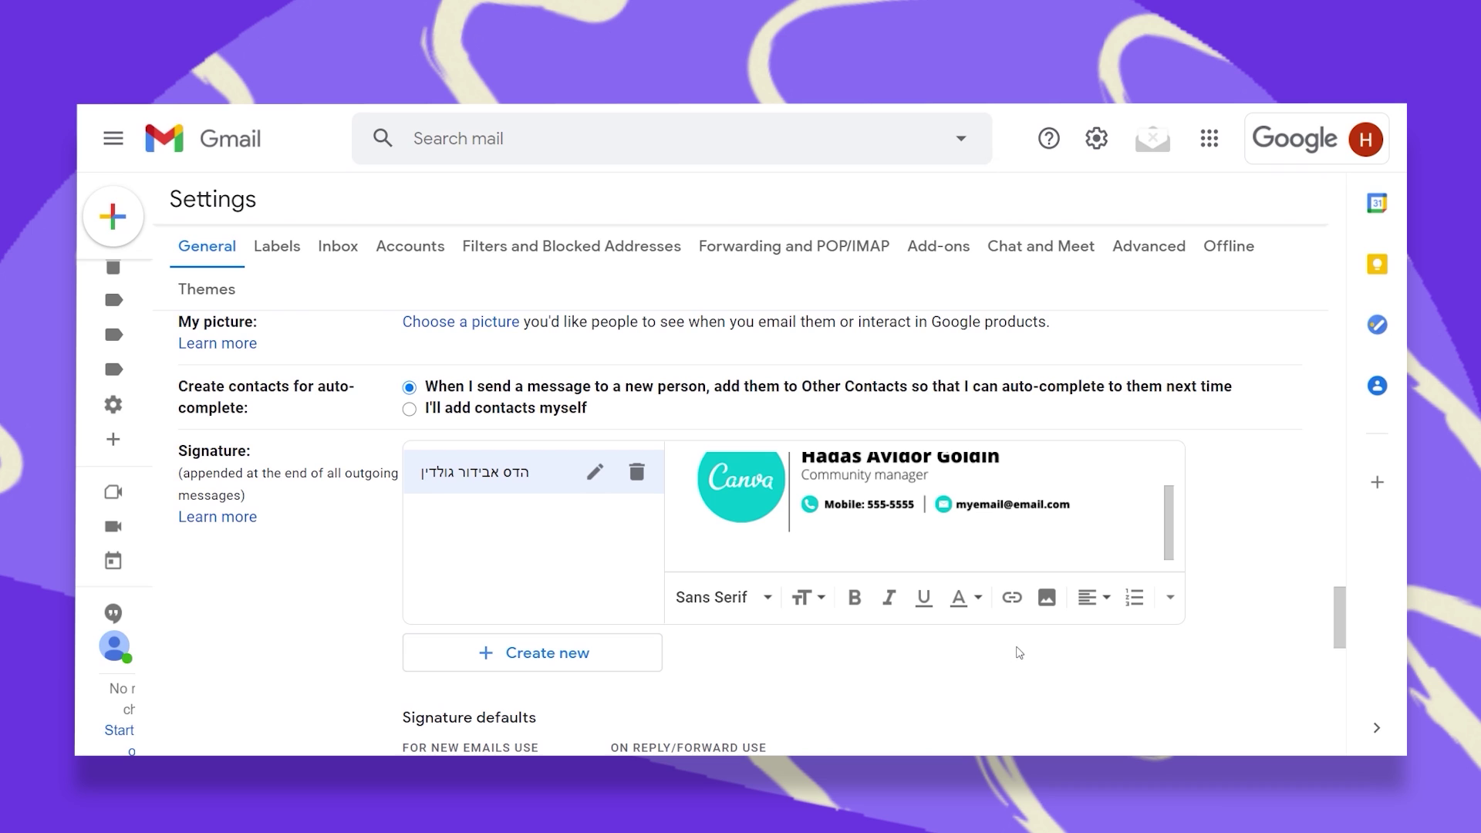
pyautogui.click(1012, 598)
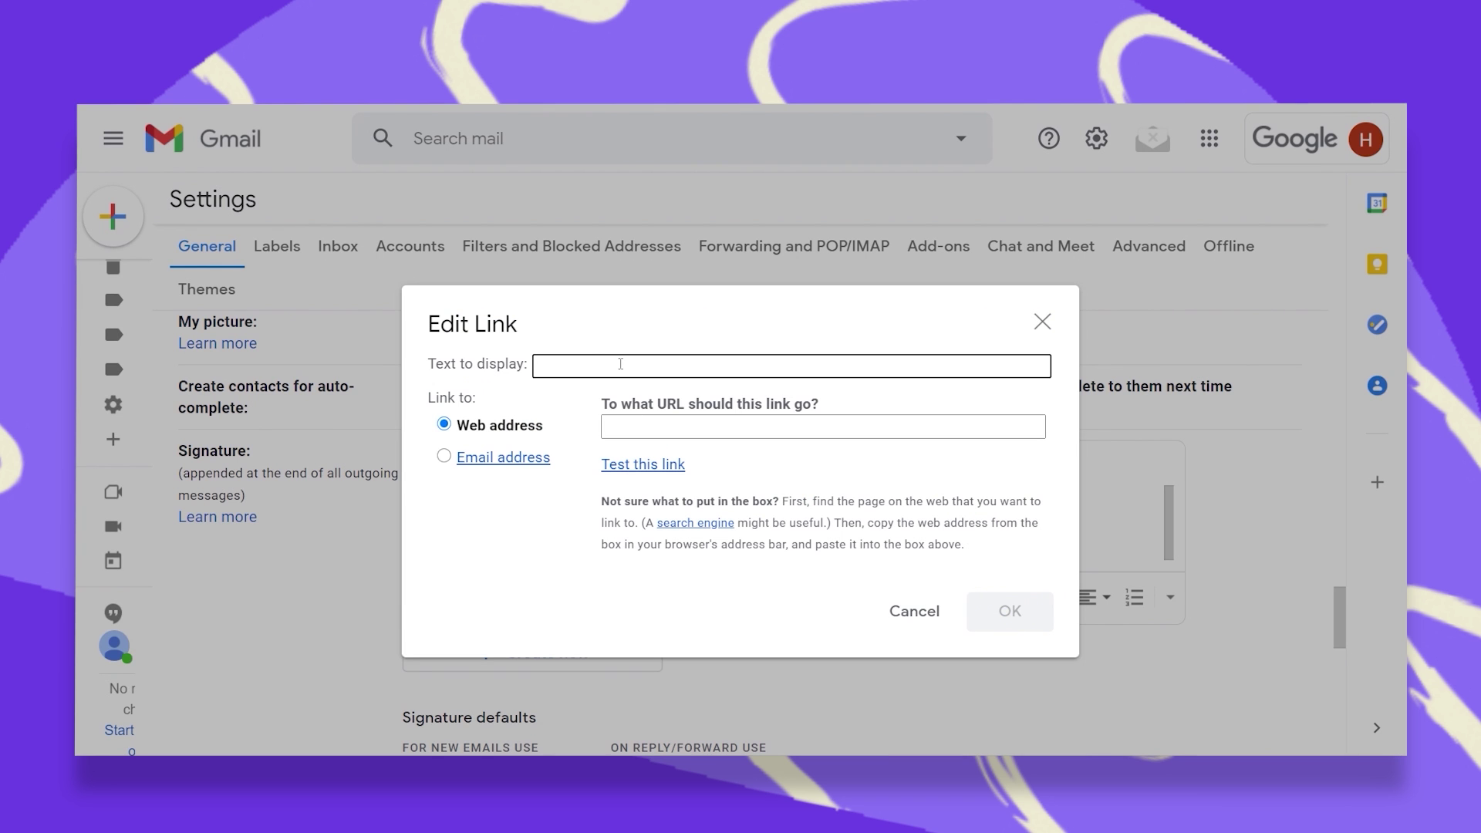
pyautogui.click(627, 423)
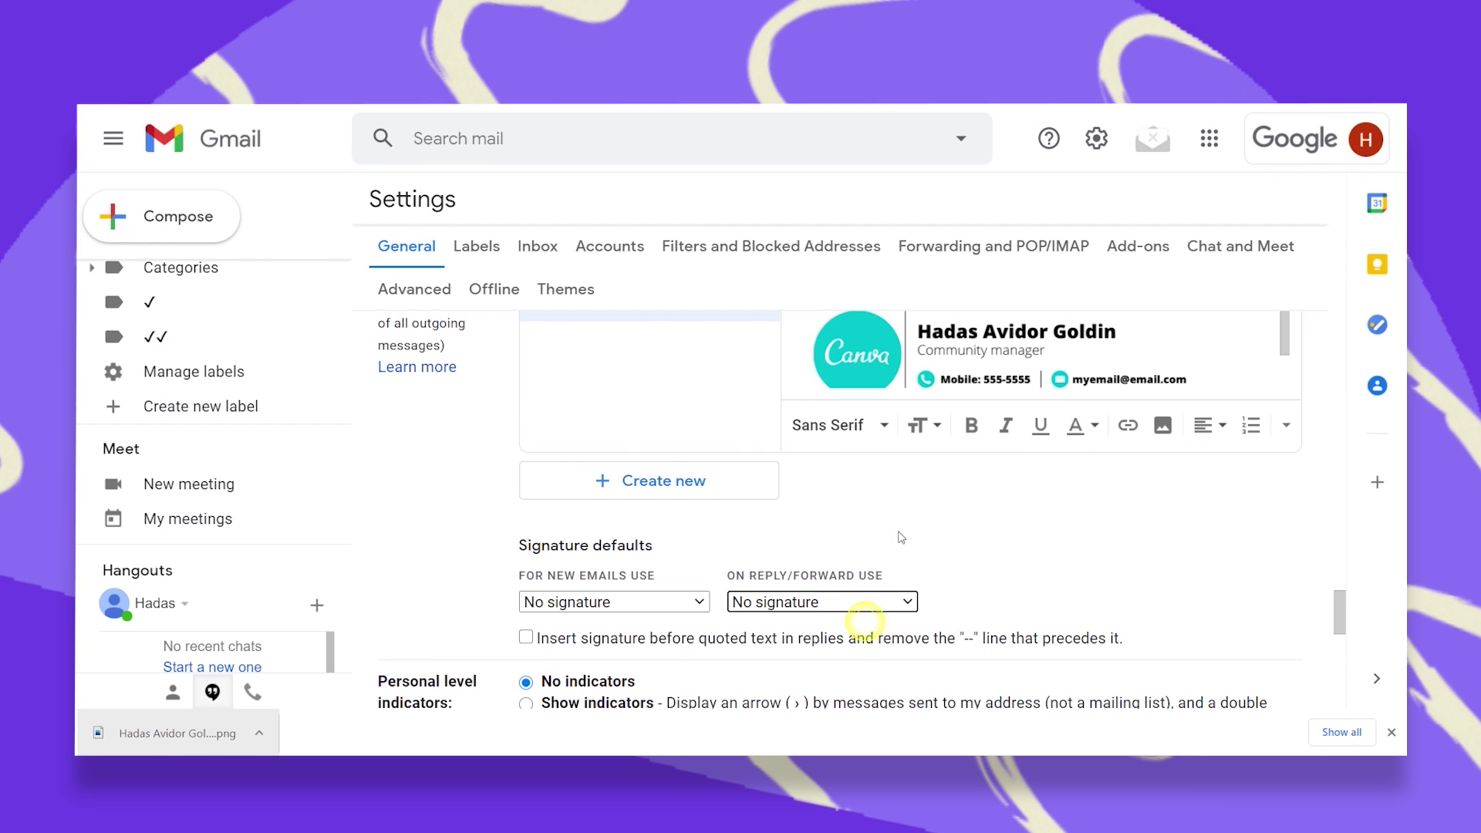
# Set 'For new emails use' to the new signature and save changes.
pyautogui.scroll(3, 894, 529)
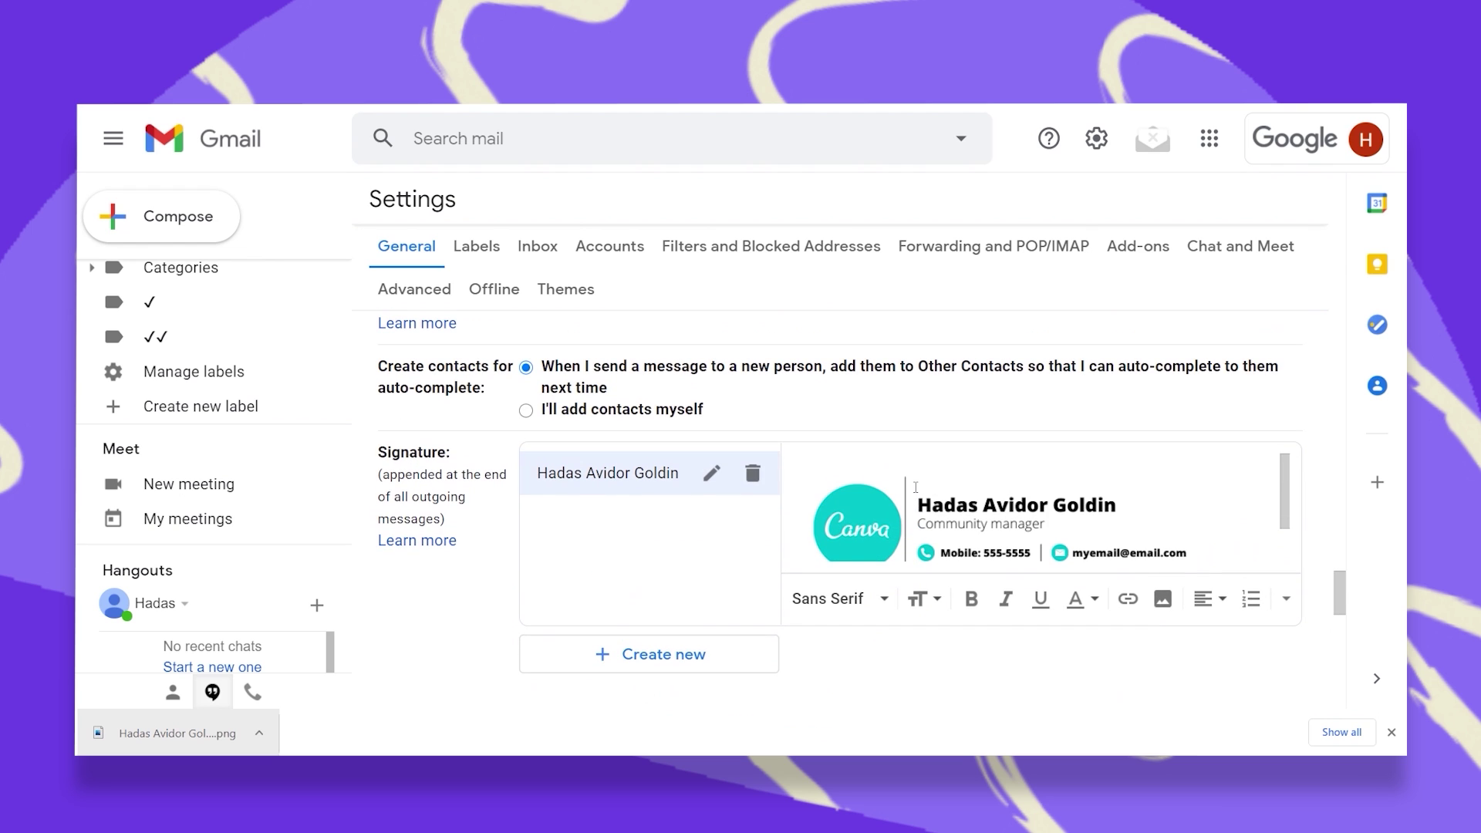
pyautogui.scroll(-3, 848, 509)
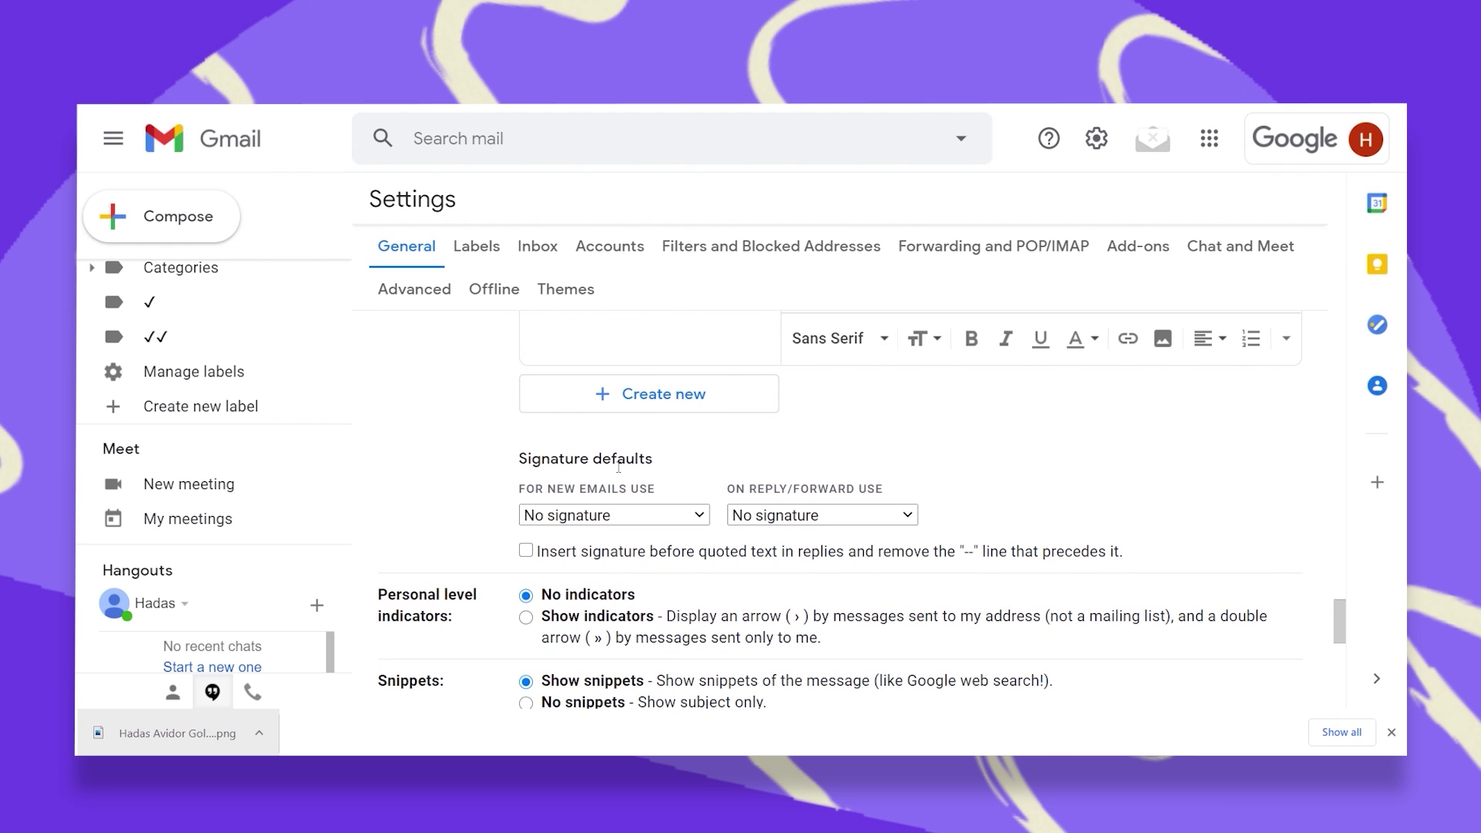
pyautogui.click(656, 514)
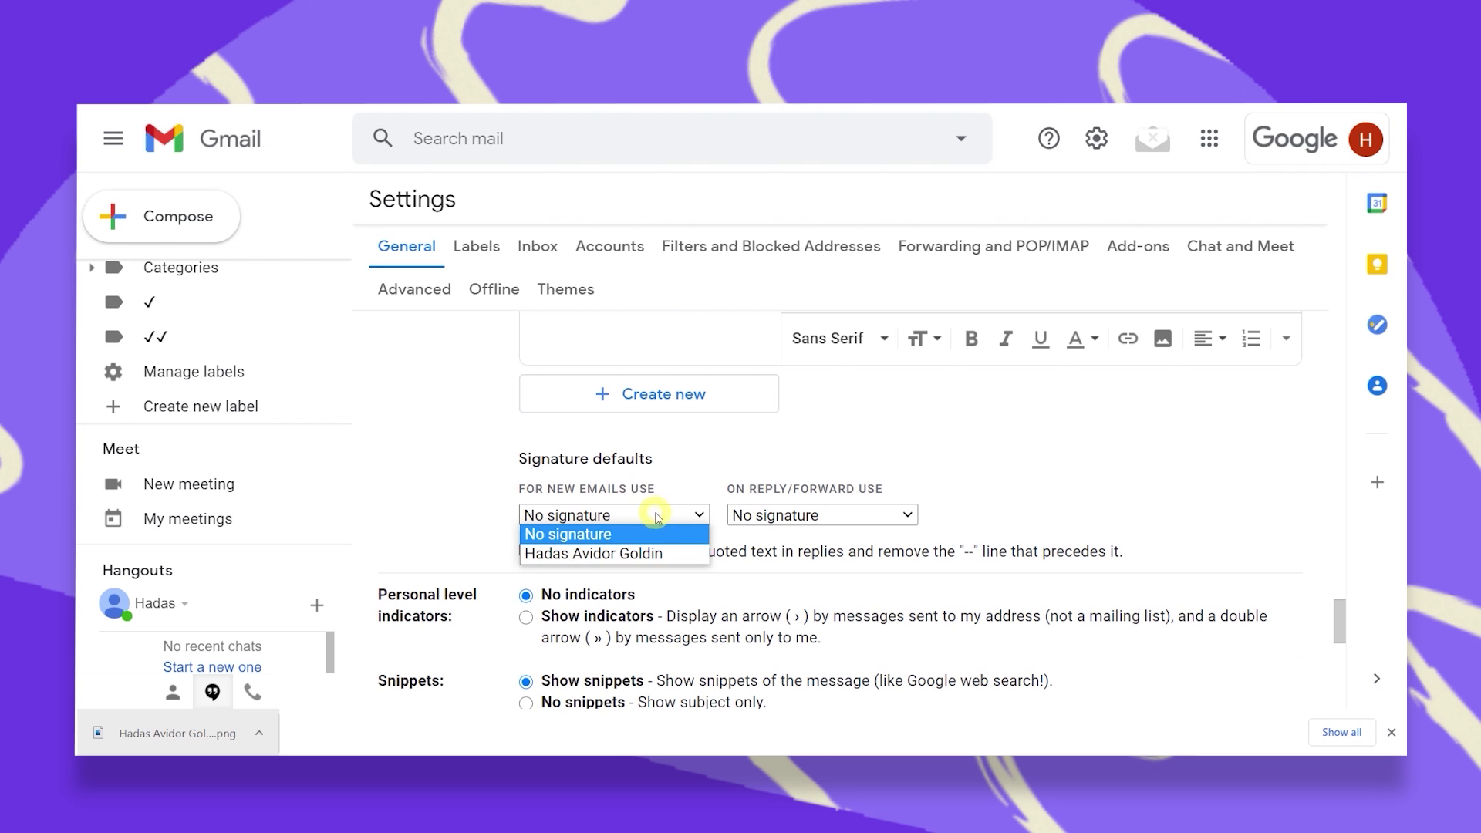
pyautogui.click(645, 560)
pyautogui.scroll(-8, 802, 540)
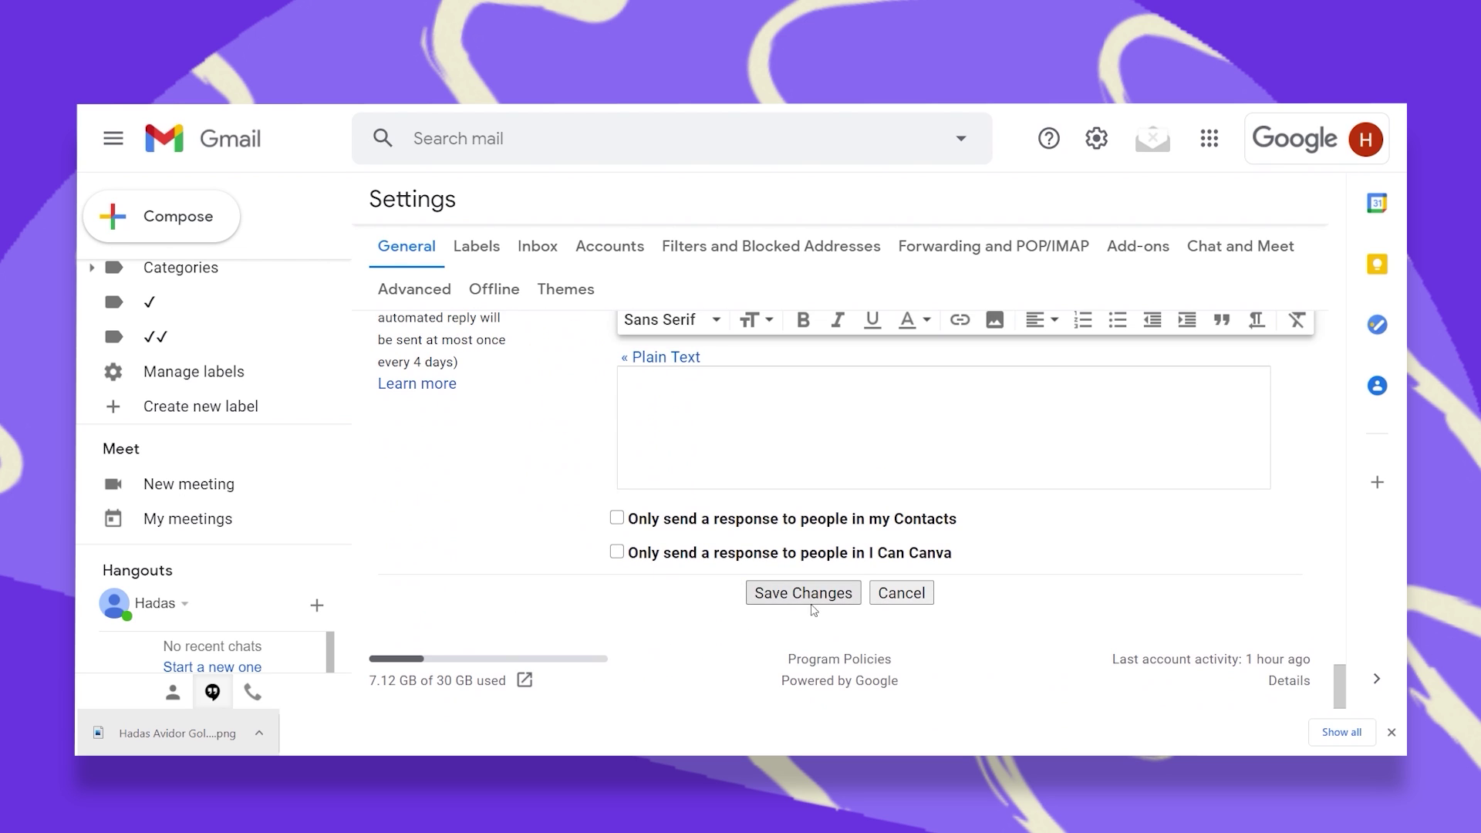
pyautogui.click(802, 594)
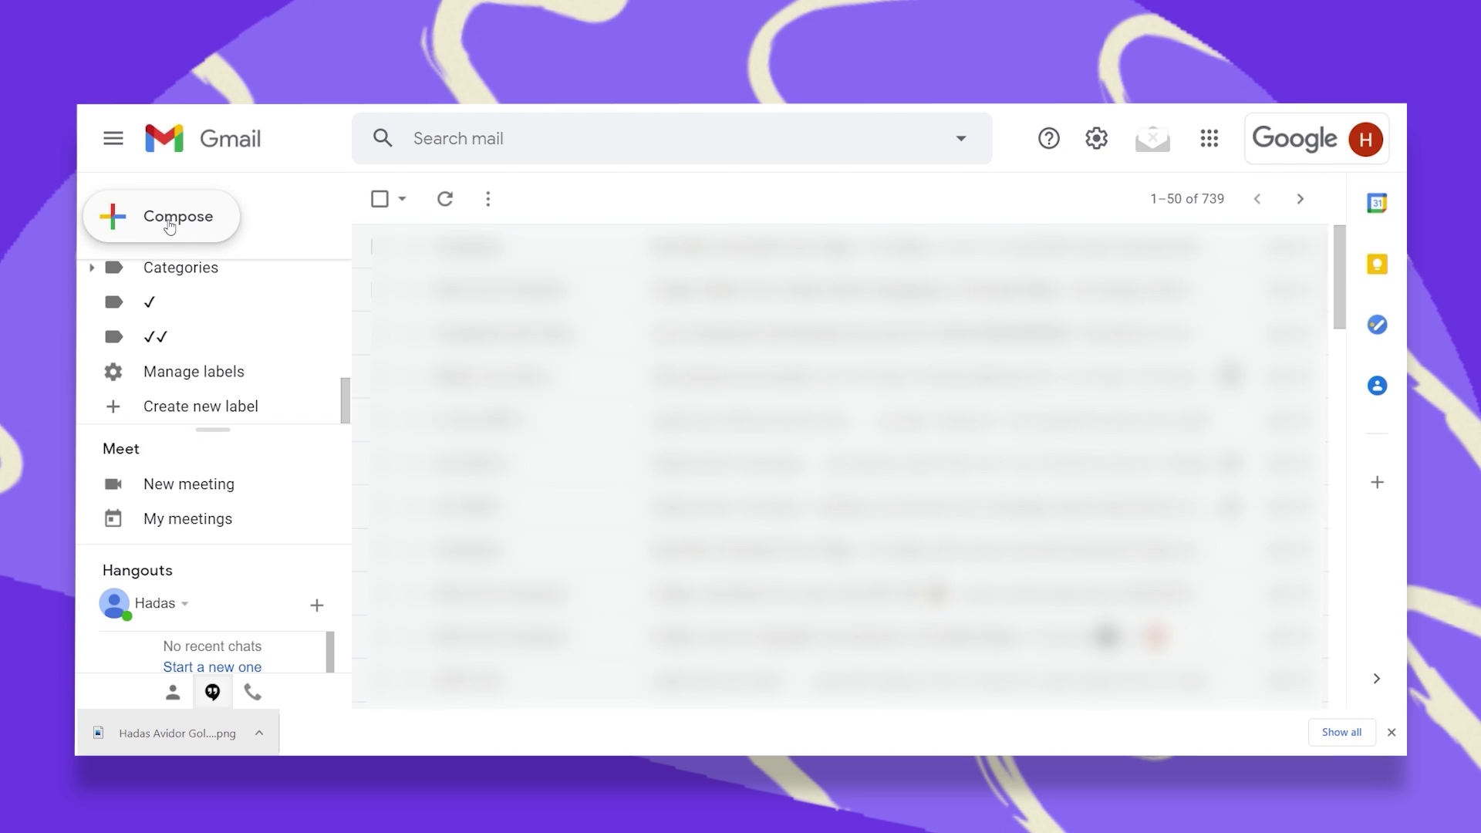
pyautogui.click(167, 218)
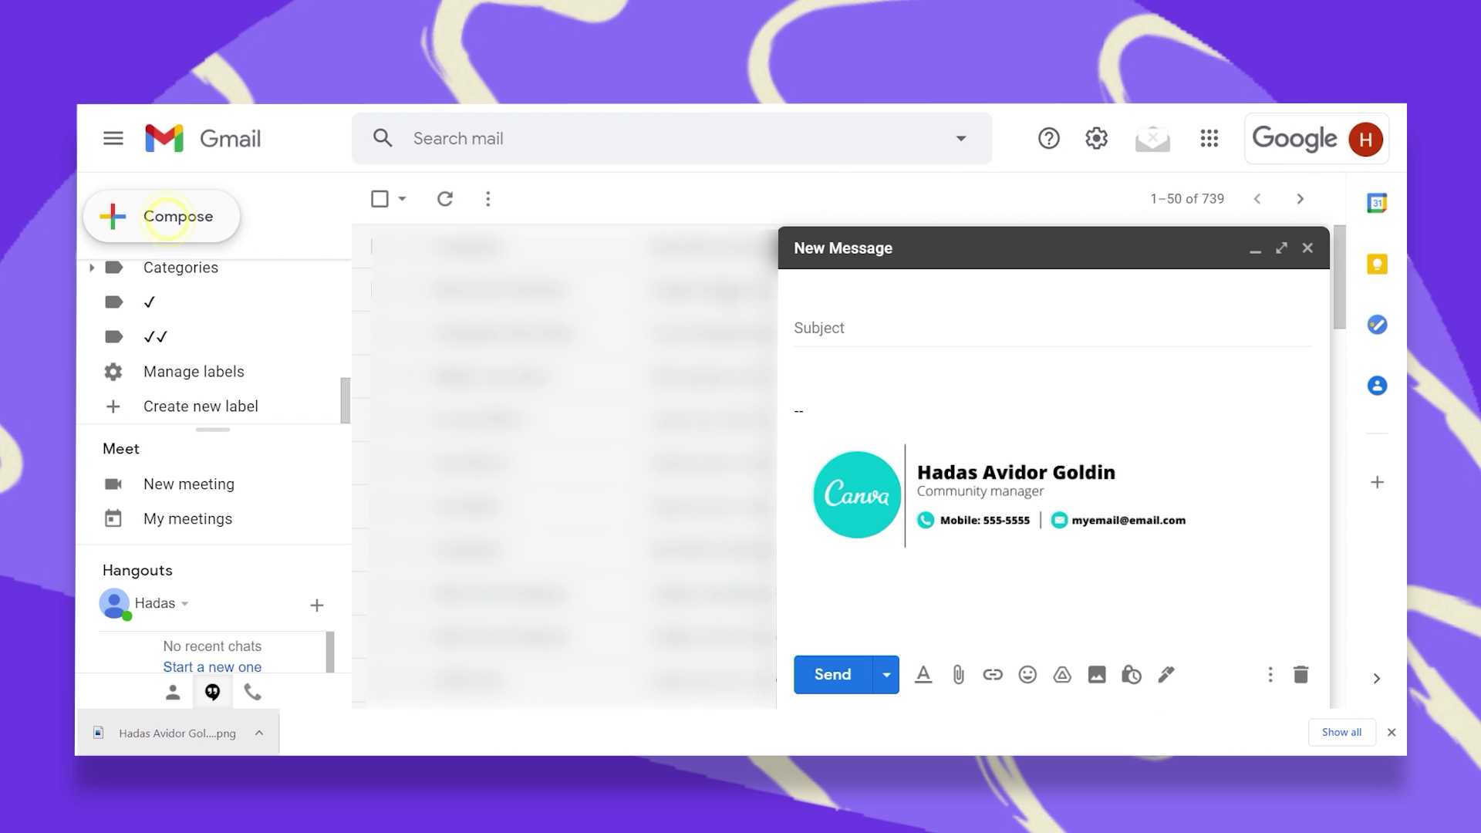
pyautogui.click(1281, 248)
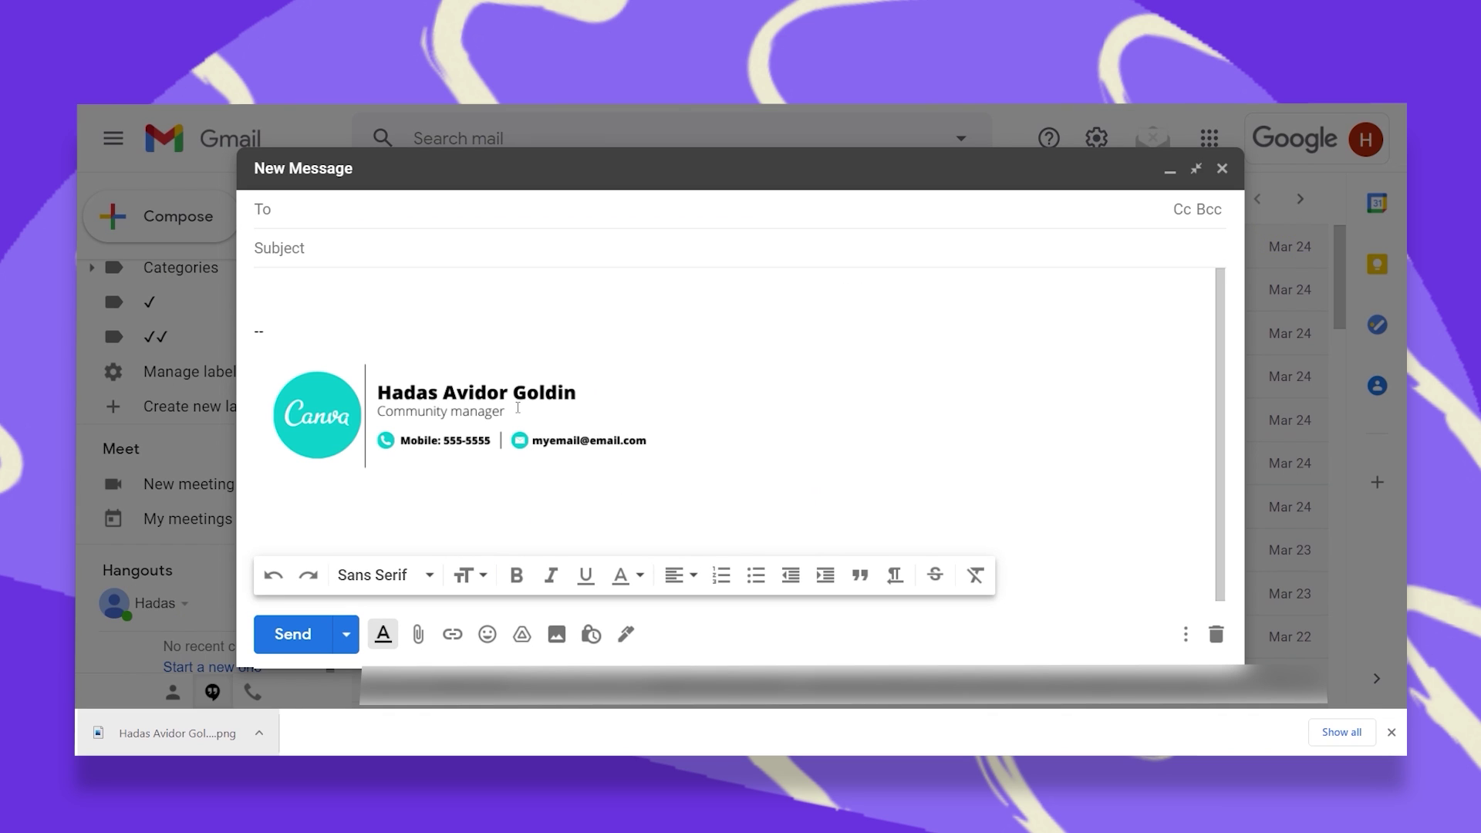
pyautogui.click(444, 401)
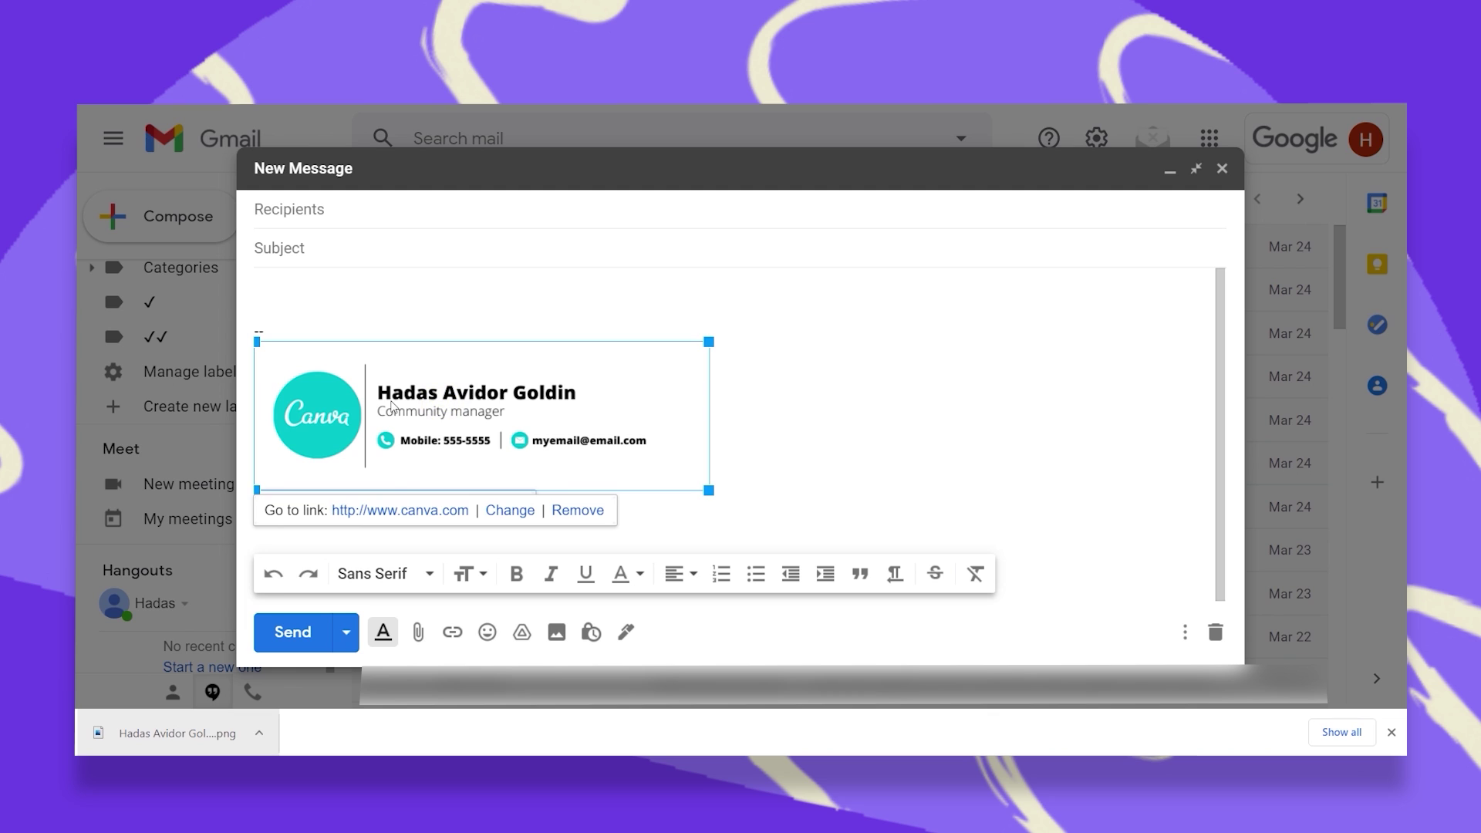